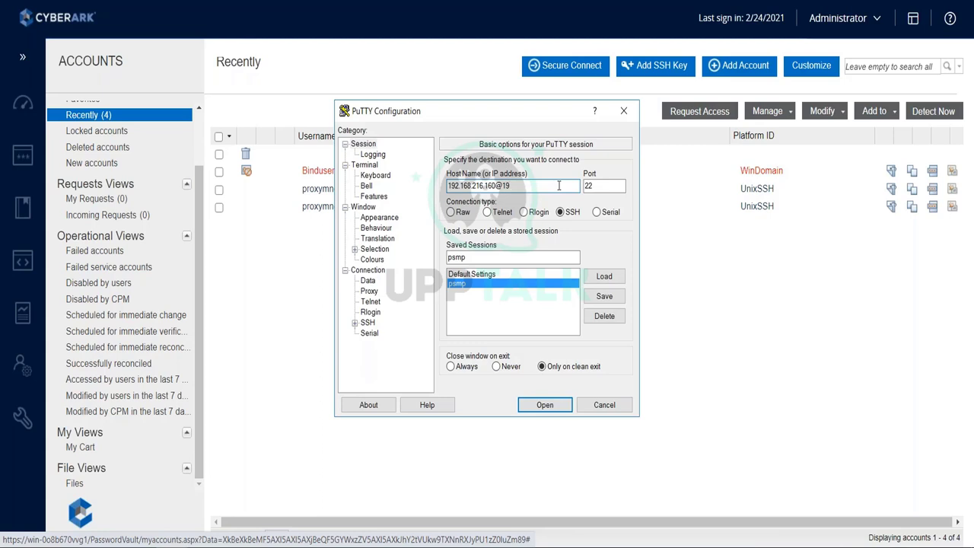
Correct the host to 192.168.216.160, open the SSH session and log in with username and password.
key("BackSpace")
key("BackSpace")
key("BackSpace")
left_click(538, 406)
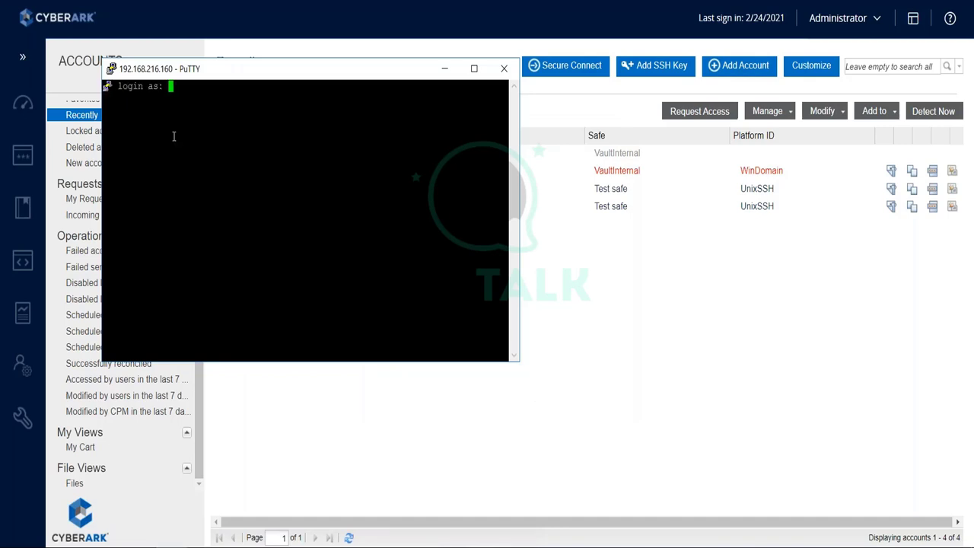
type("proxymng")
key("Return")
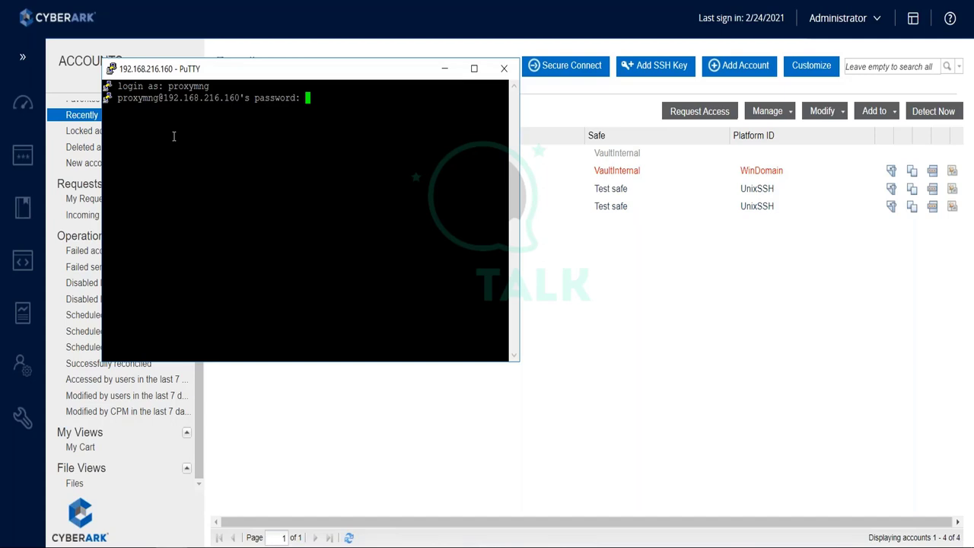
key("Return")
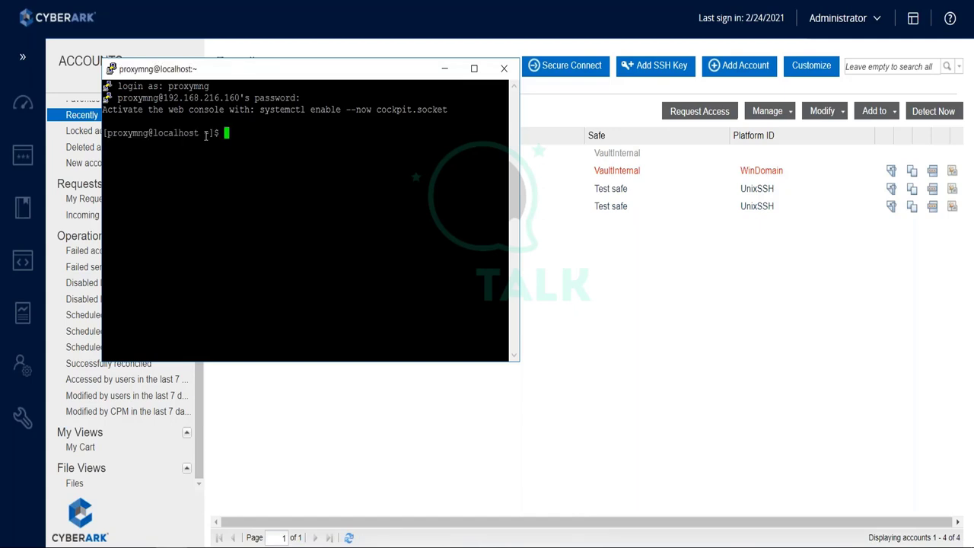
Attempt to switch to root twice with mistyped 'su -' command variants.
type("sud")
key("BackSpace")
type("u su -")
key("Return")
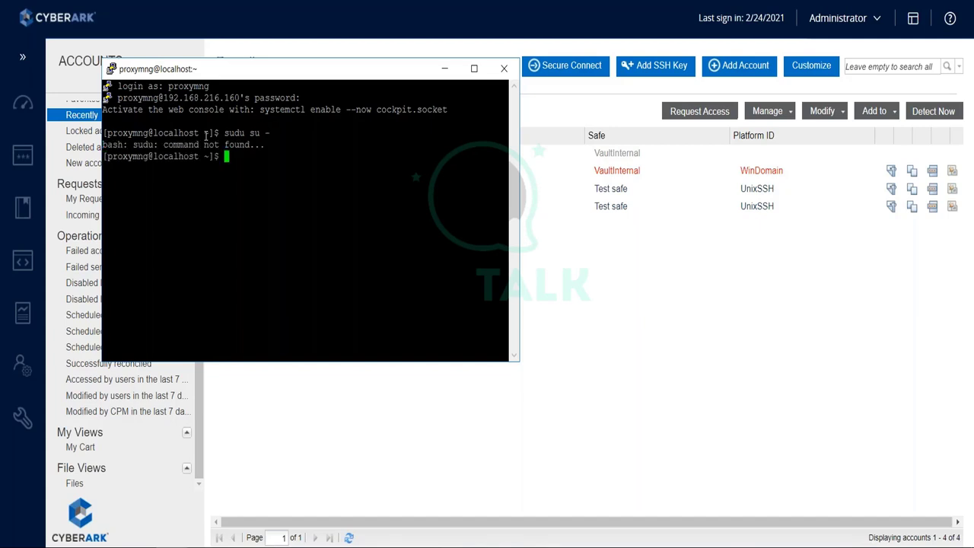
type("sudu su -")
key("BackSpace")
key("BackSpace")
type("-")
key("Return")
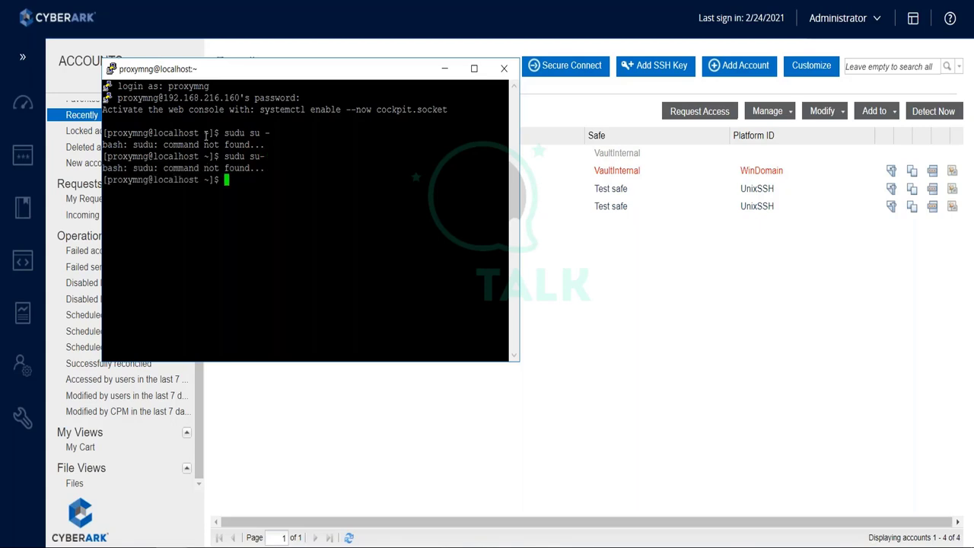
Try 'sudo', 'sudo su-' with the password, and 'su-', all failing, then return to PVWA.
type("sudo")
key("Return")
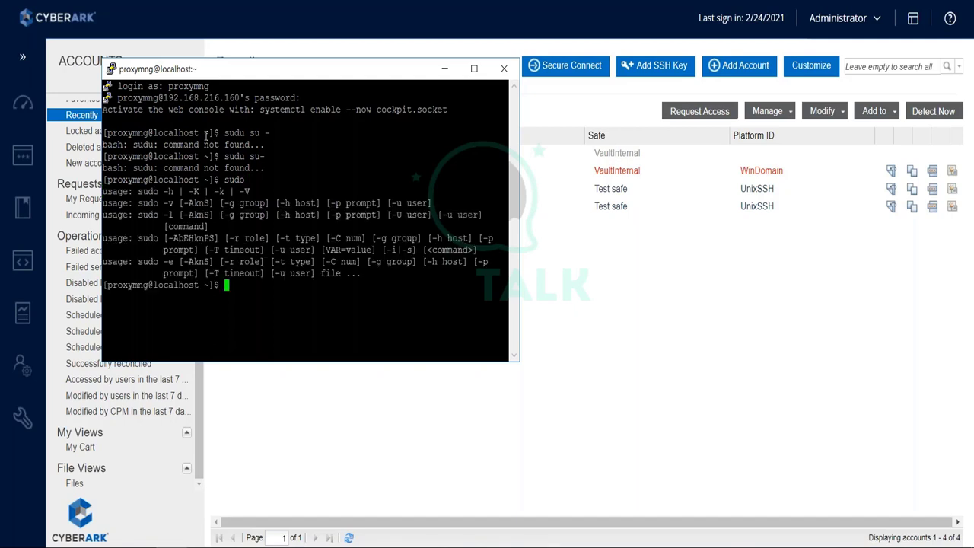
type("sudo su-")
key("Return")
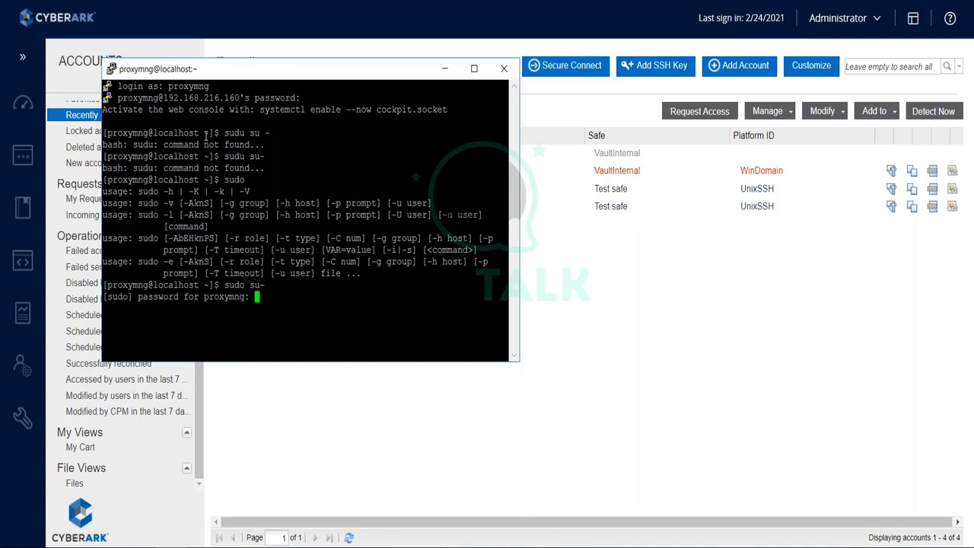
key("Return")
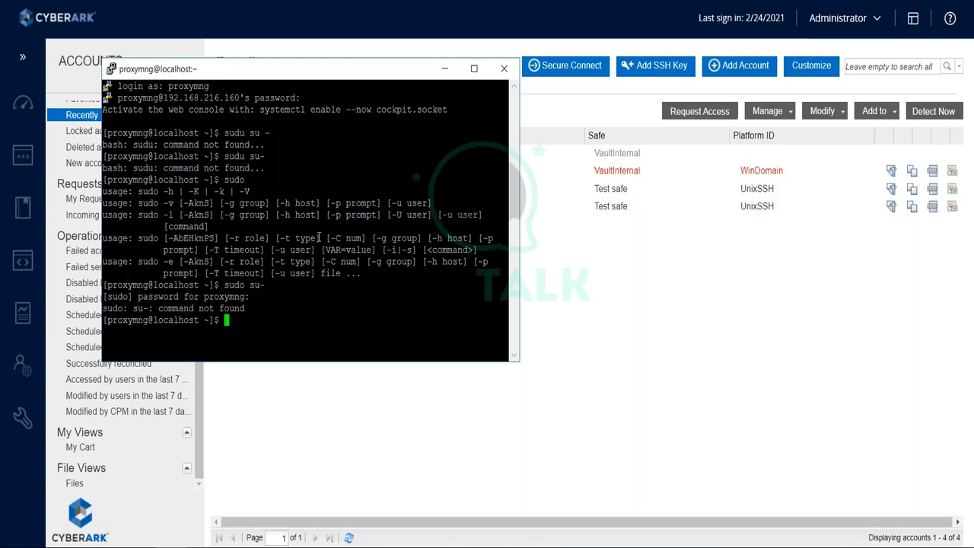
type("su-")
key("Return")
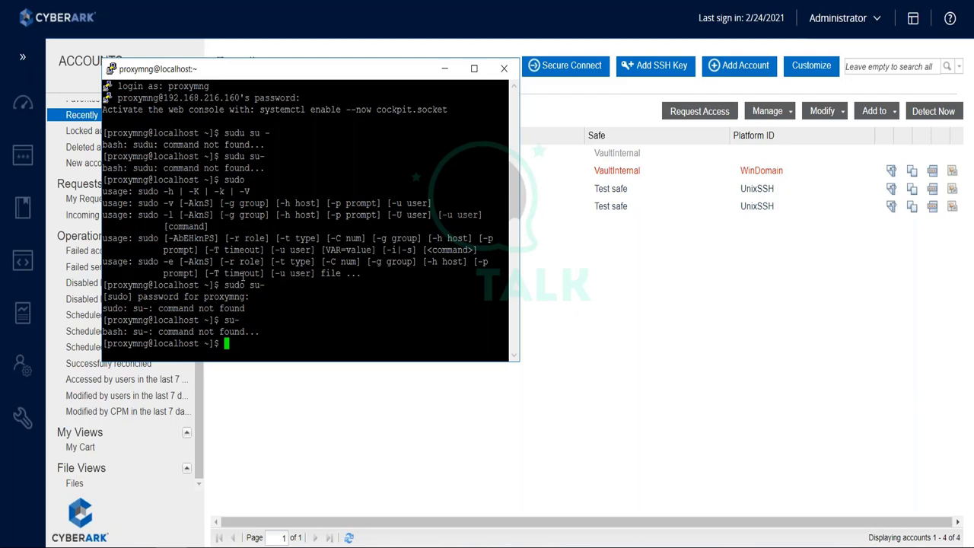
left_click(671, 393)
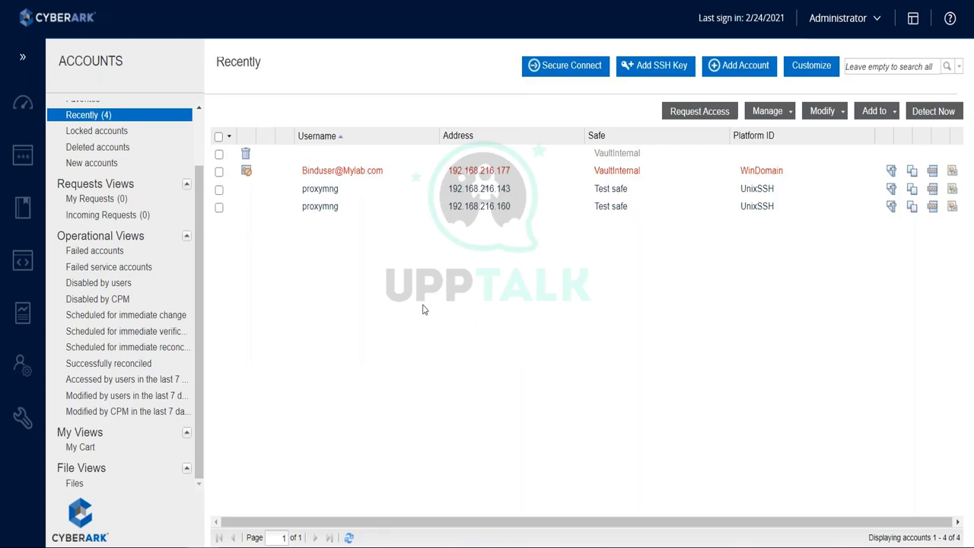
Open the 192.168.216.143 account's details, keep SSH as connection method, and click Connect.
left_click(318, 190)
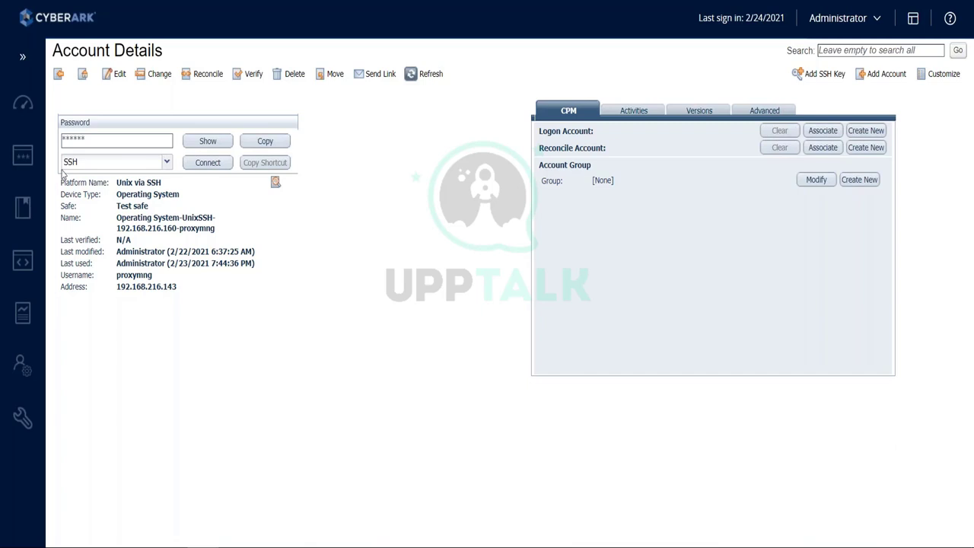
left_click(167, 163)
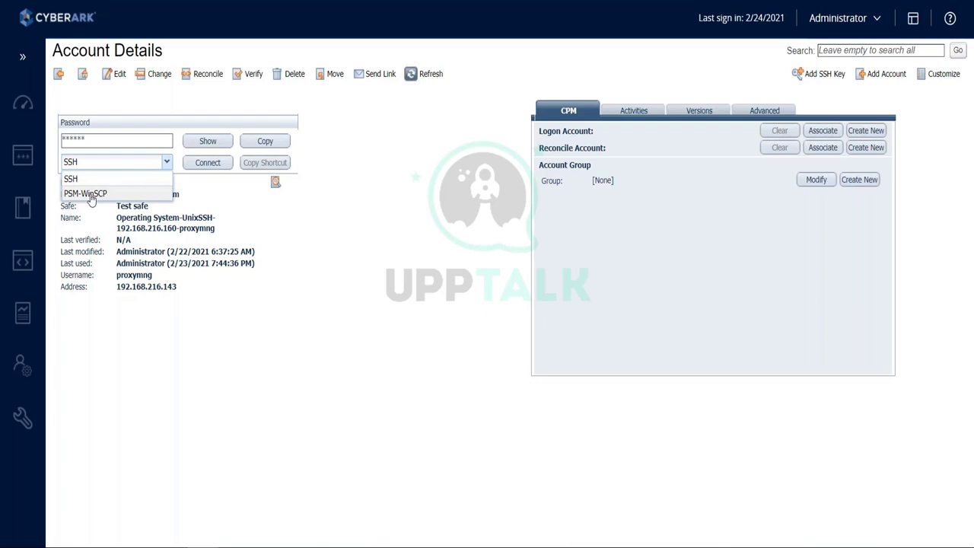
left_click(477, 221)
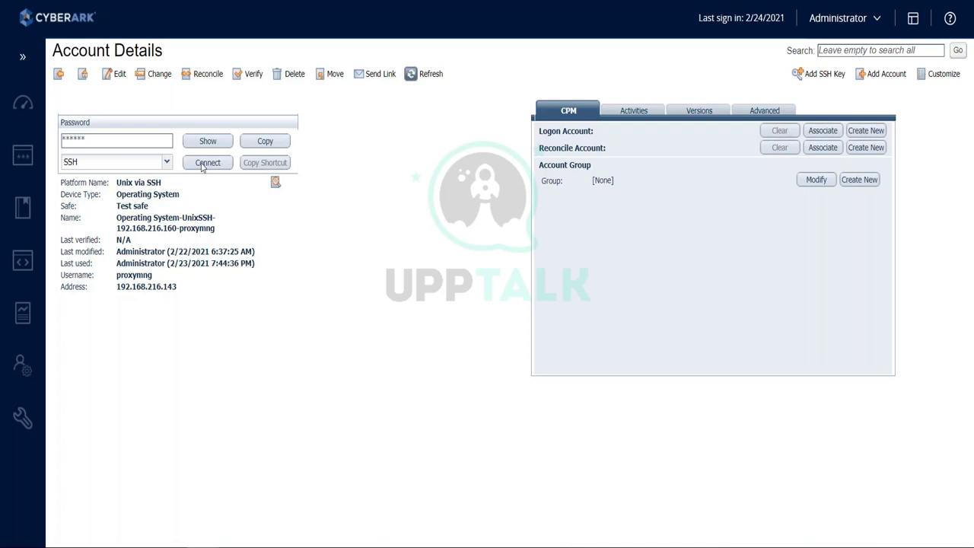
double_click(152, 284)
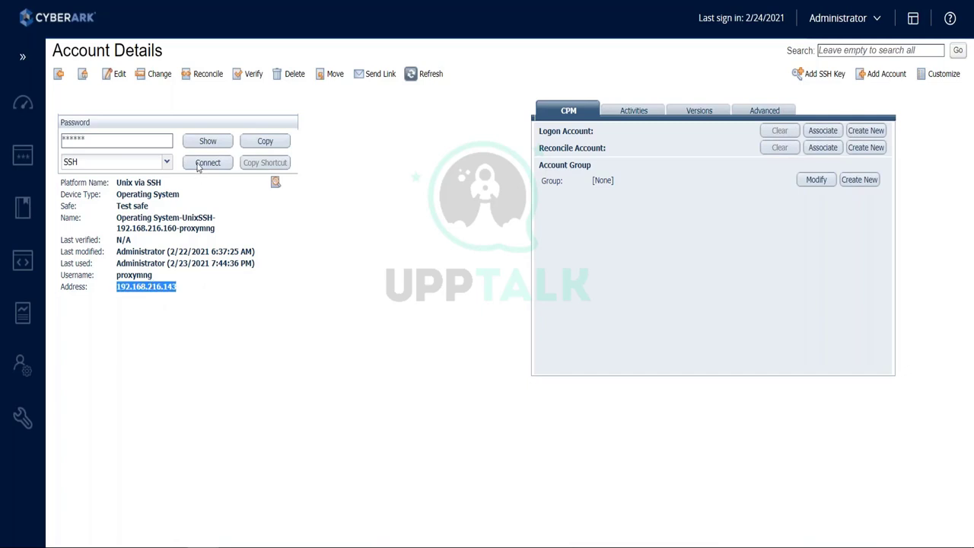
left_click(198, 166)
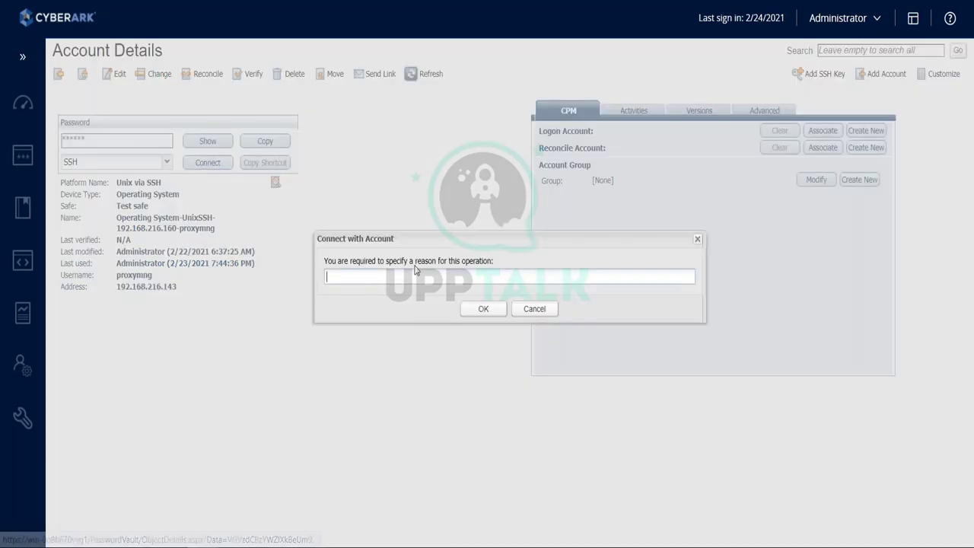
Give the reason 'test', open the downloaded RDP file, and accept the PSM-SSH RemoteApp warning.
type("test")
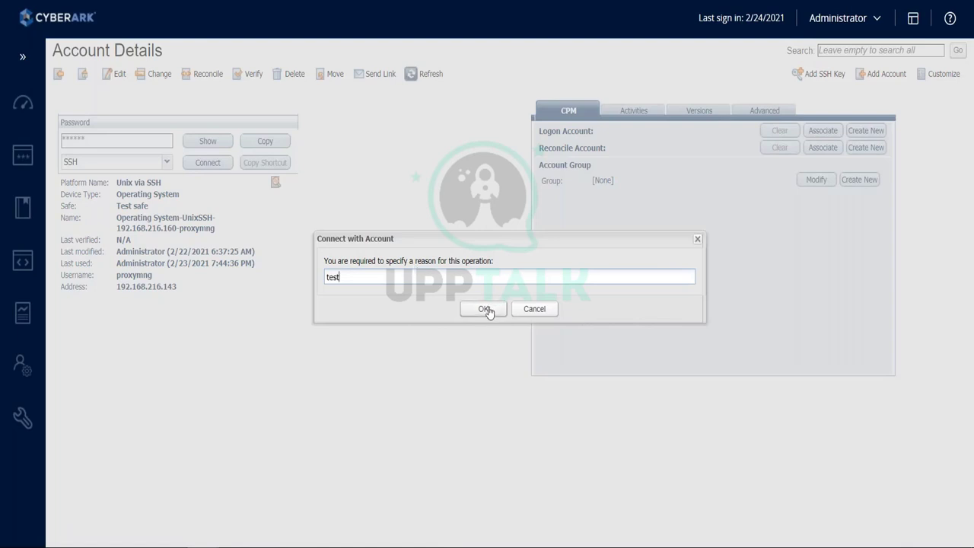
left_click(487, 308)
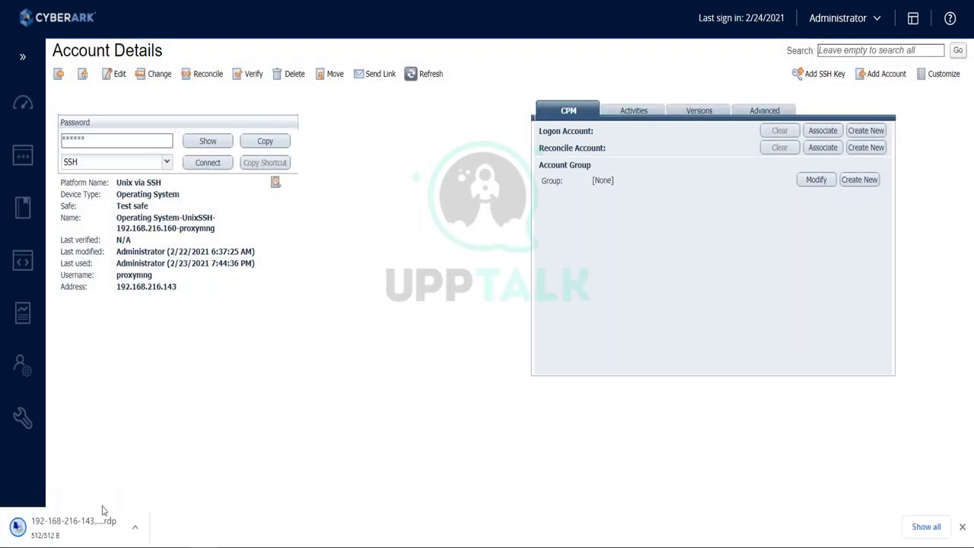
left_click(136, 529)
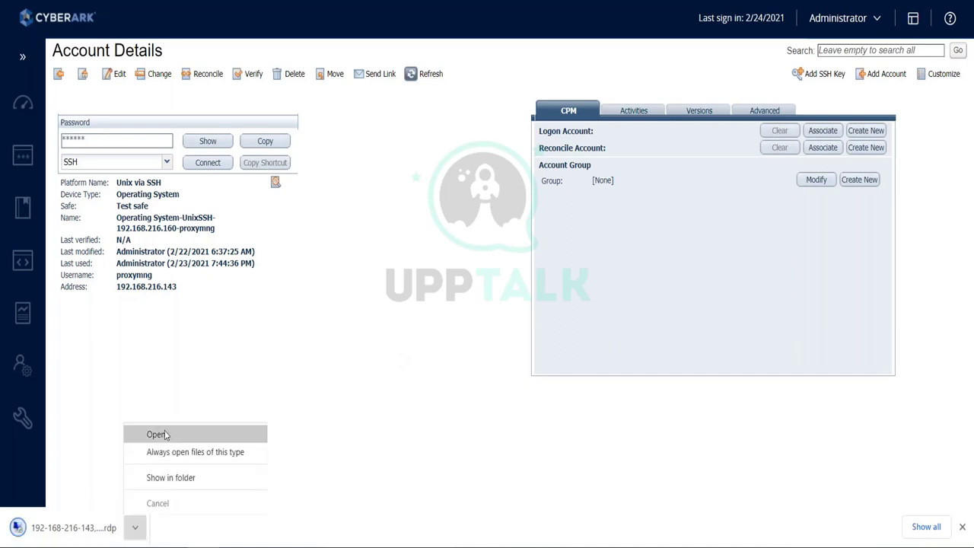
left_click(163, 435)
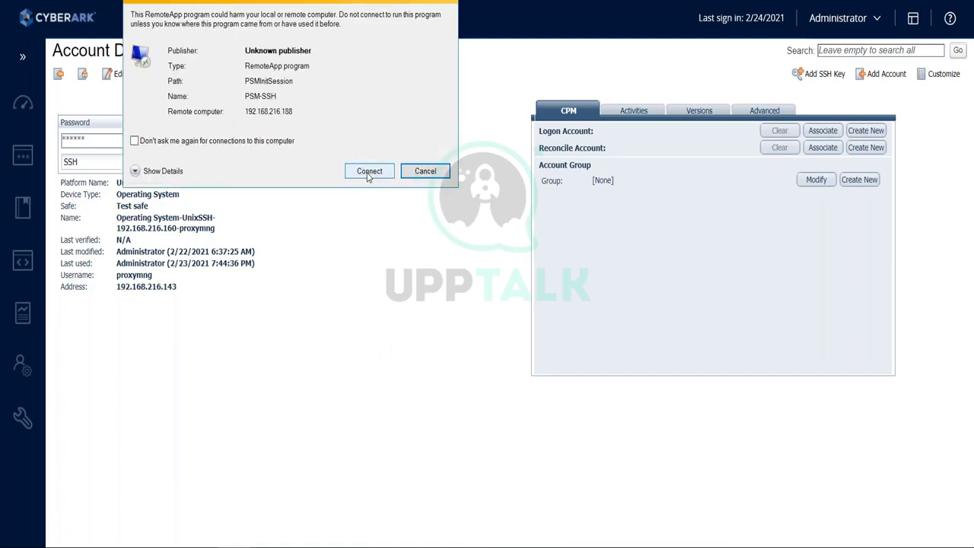
left_click(370, 172)
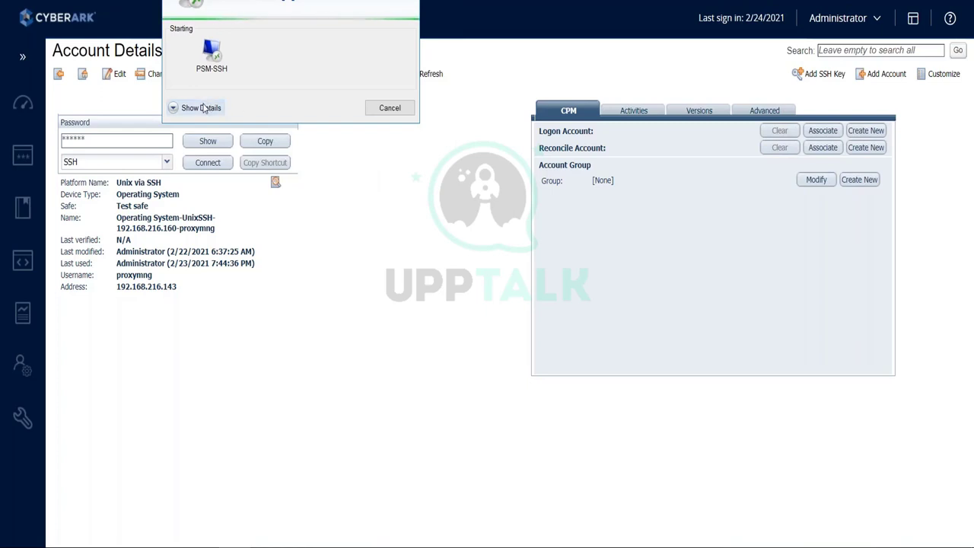
Expand the session details, refresh Account Details, and dismiss the PSMSH021E authentication failure.
left_click(202, 108)
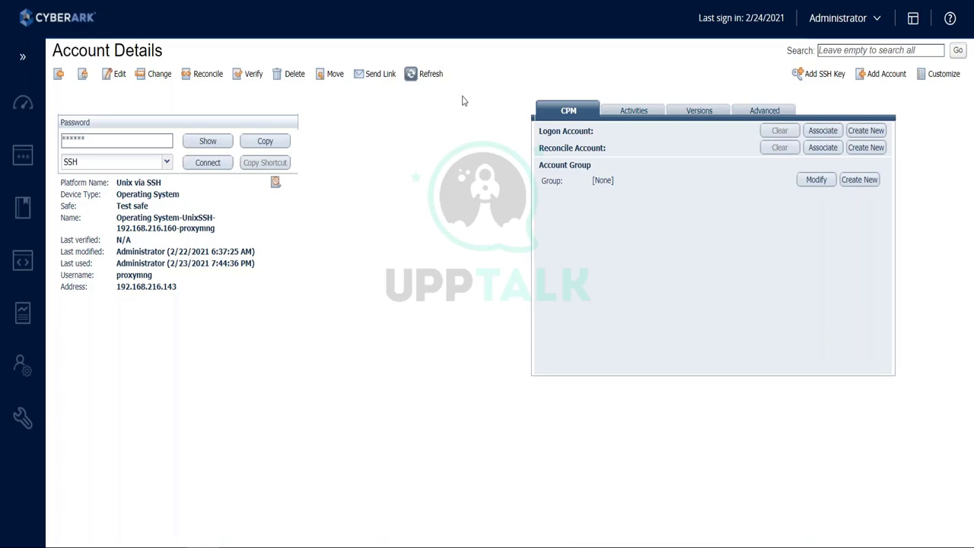
left_click(426, 74)
mouse_move(190, 544)
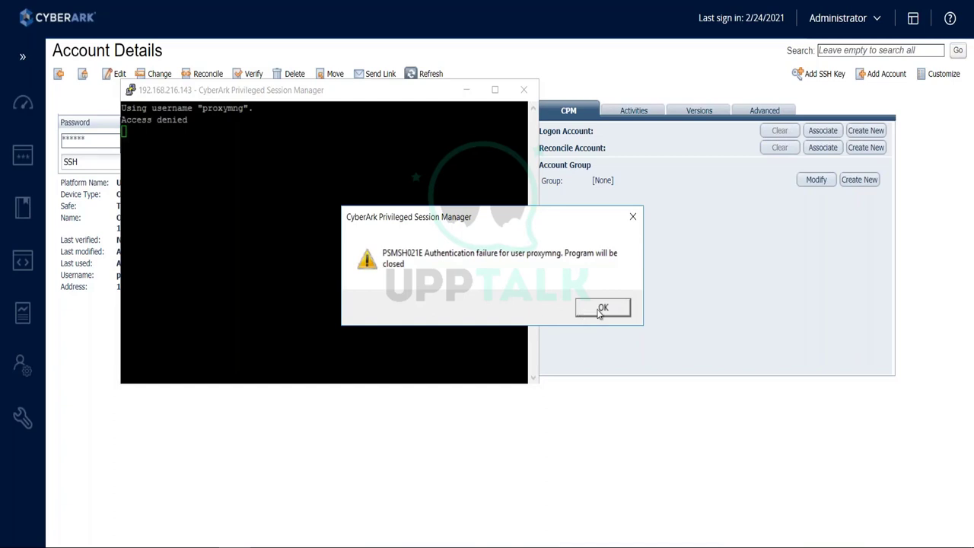
left_click(601, 309)
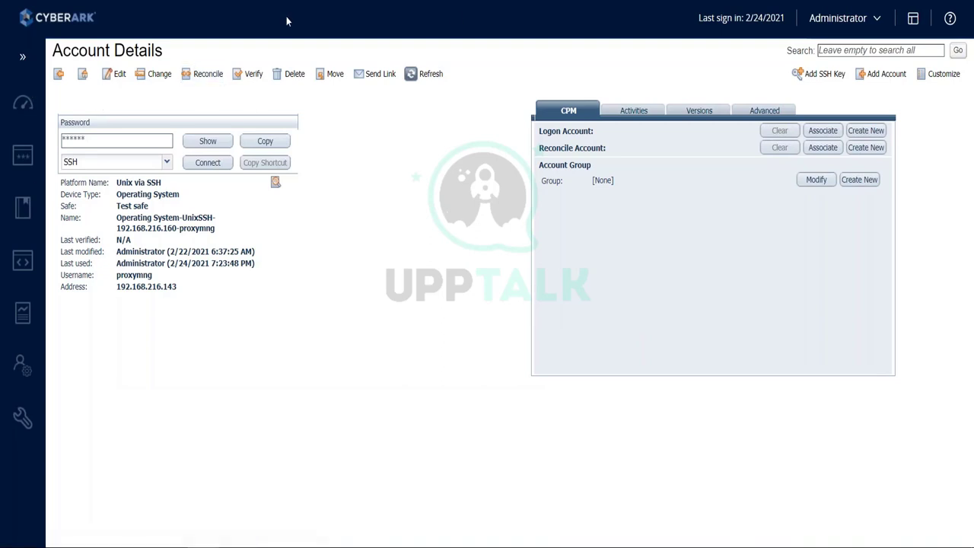
Sign out of Administrator and sign in via CyberArk authentication as auditor with the password.
left_click(877, 19)
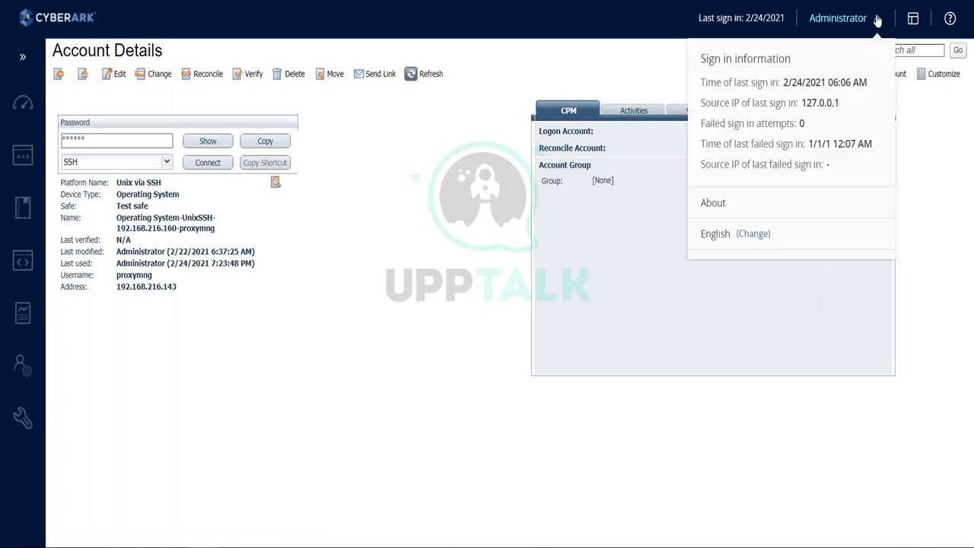
left_click(723, 267)
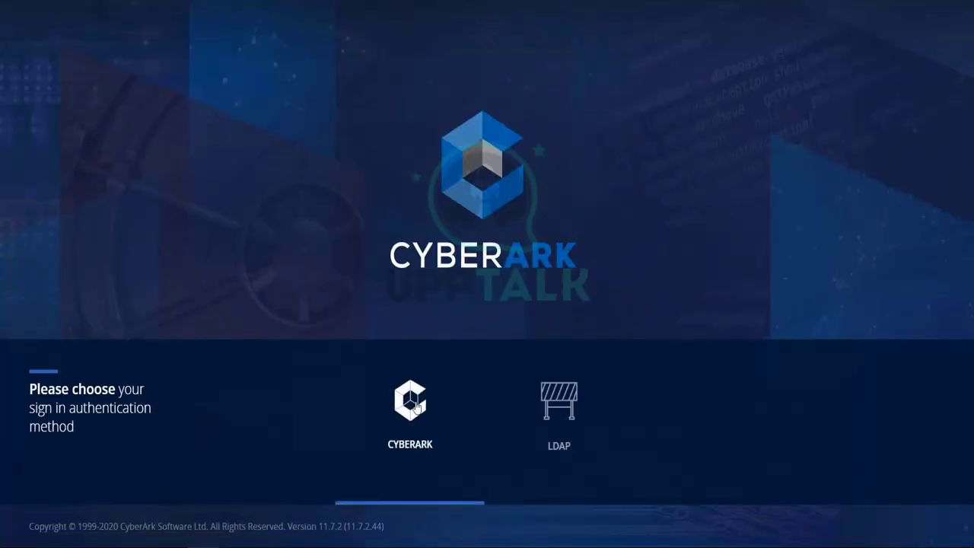
left_click(415, 403)
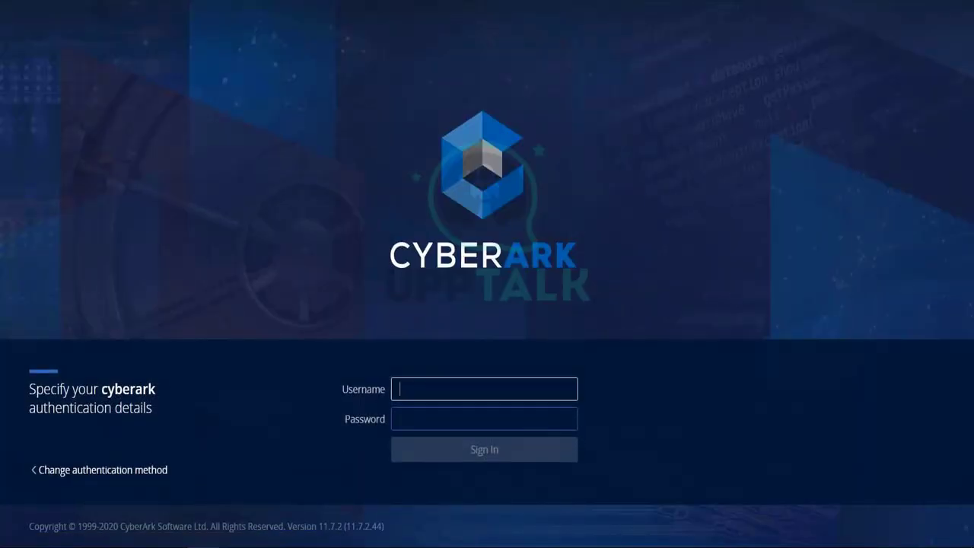
type("auditor")
key("Tab")
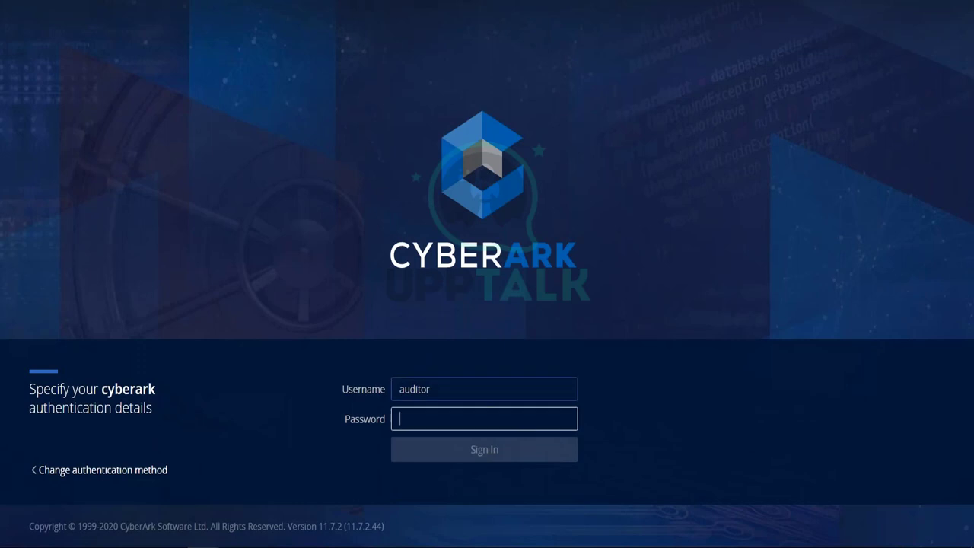
type("••")
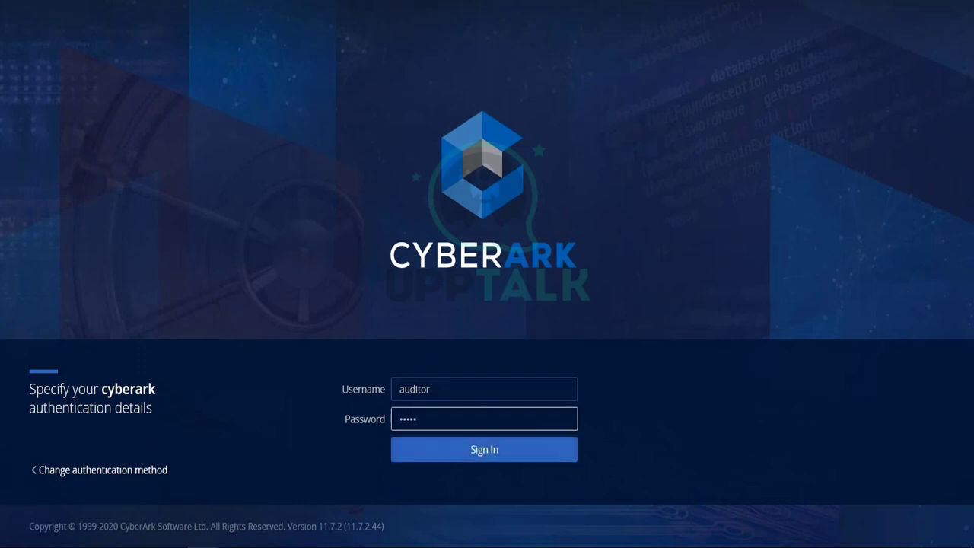
key("BackSpace")
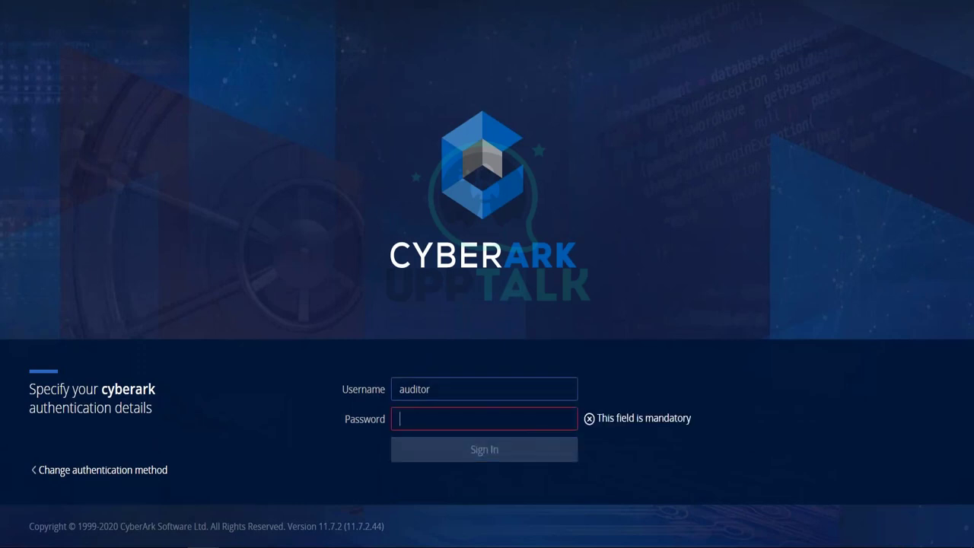
type("••••")
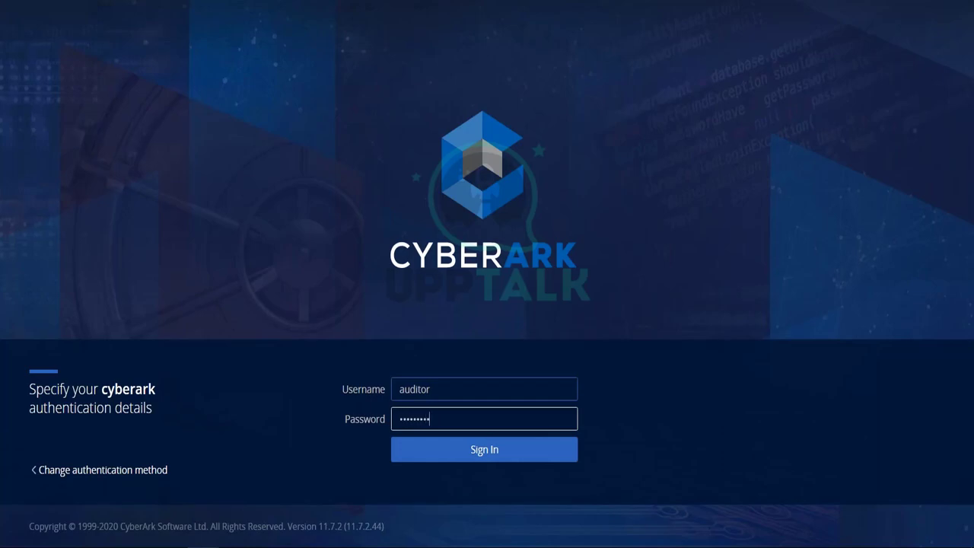
key("Return")
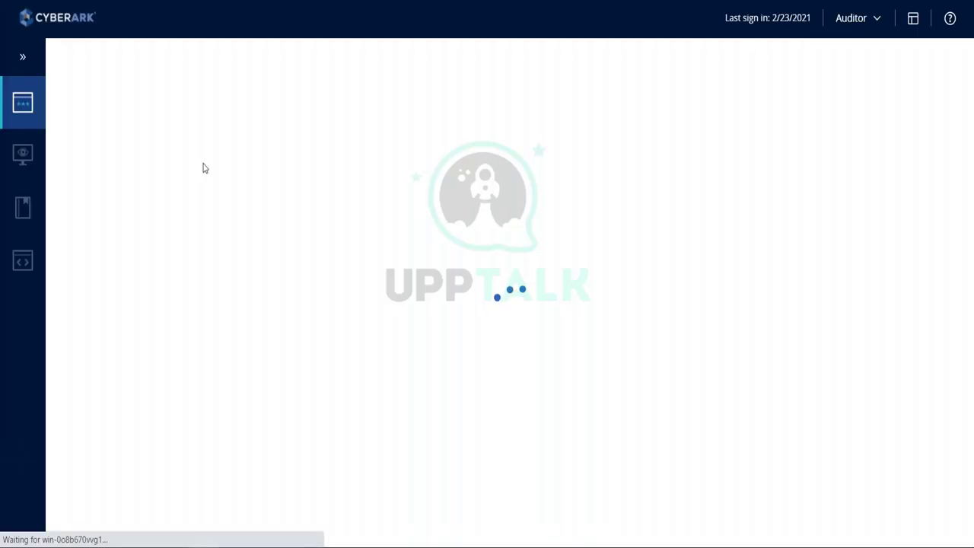
Open Privileged Sessions Monitoring in the classic interface and search all accessible recordings.
mouse_move(22, 156)
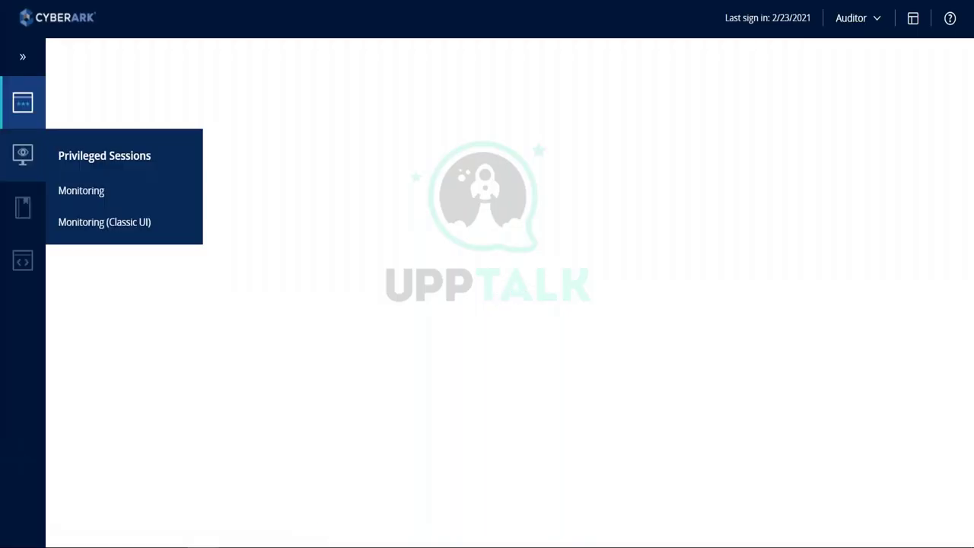
left_click(80, 190)
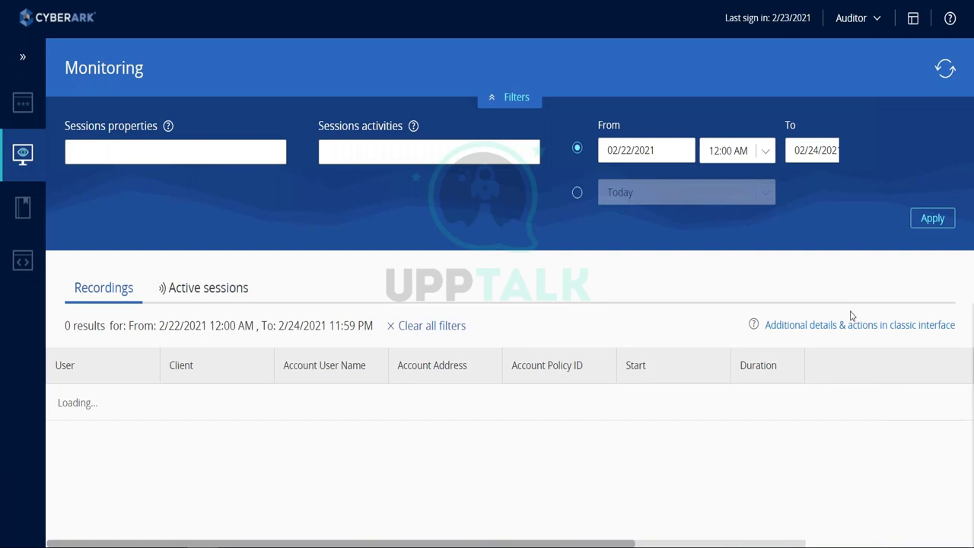
left_click(852, 326)
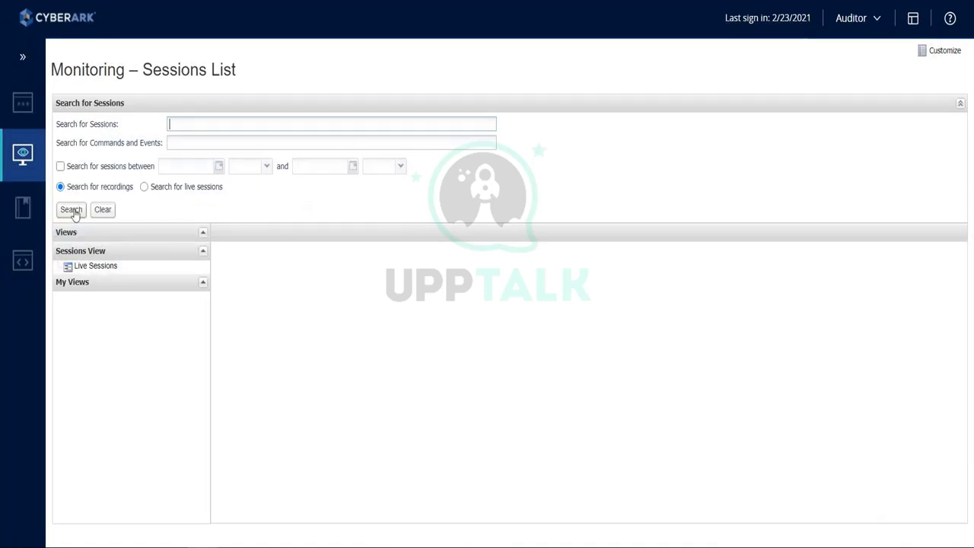
left_click(74, 210)
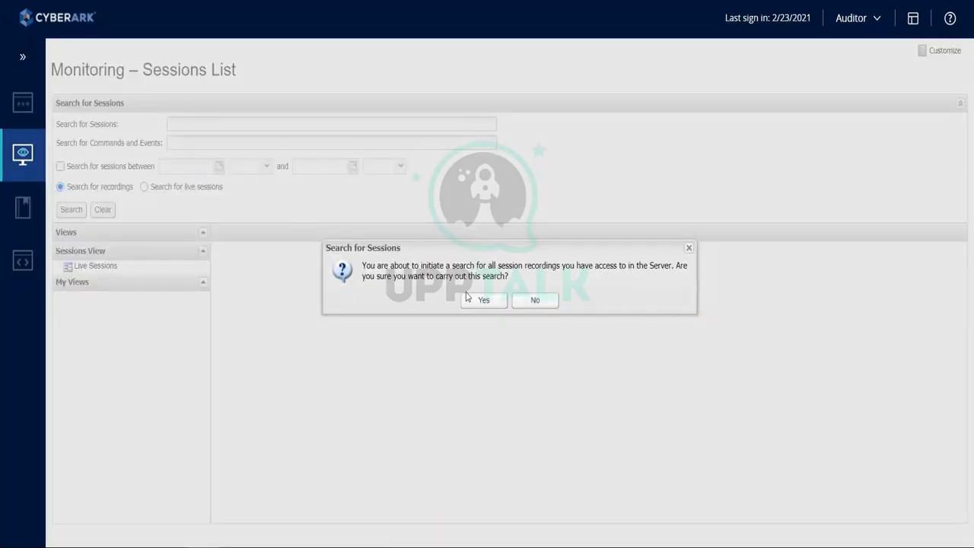
left_click(483, 301)
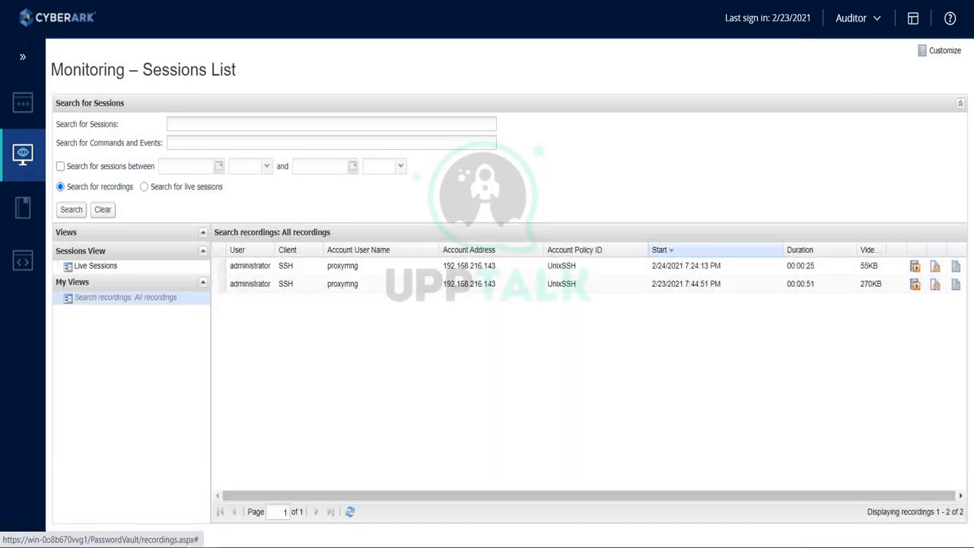
Play the 2/24/2021 SSH recording showing the PSMSH021E failure, then close the player.
left_click(915, 268)
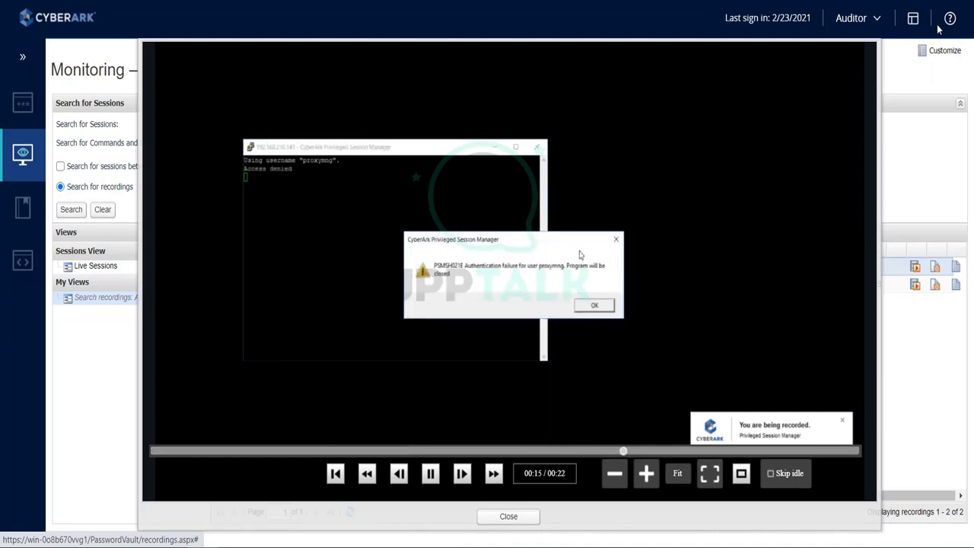
left_click(525, 517)
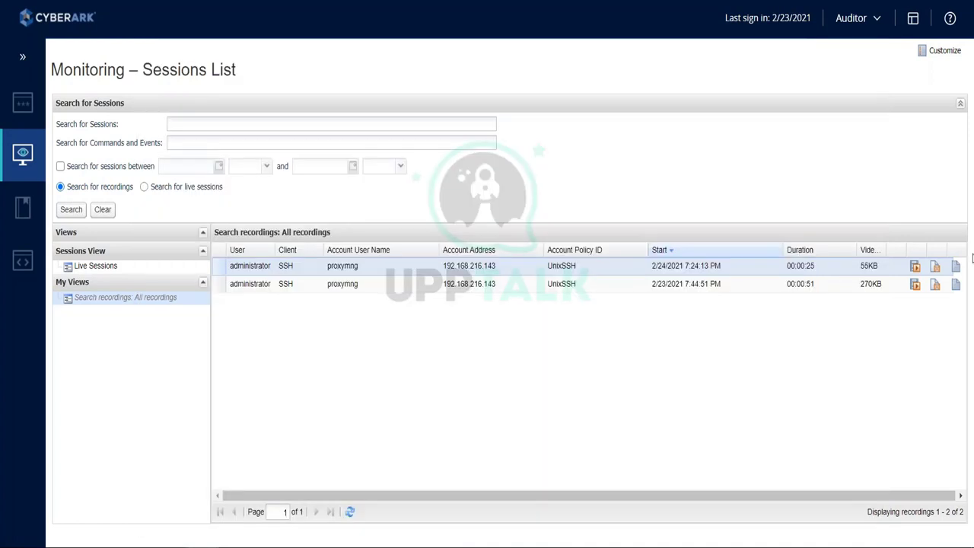
Open the 2/23/2021 recording and play back its 47-second SSH session.
left_click(915, 284)
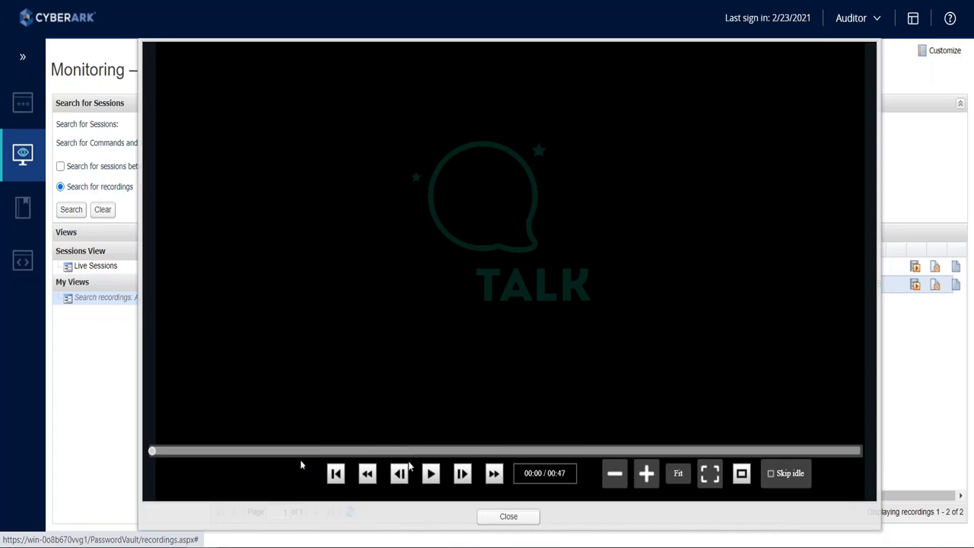
left_click(430, 474)
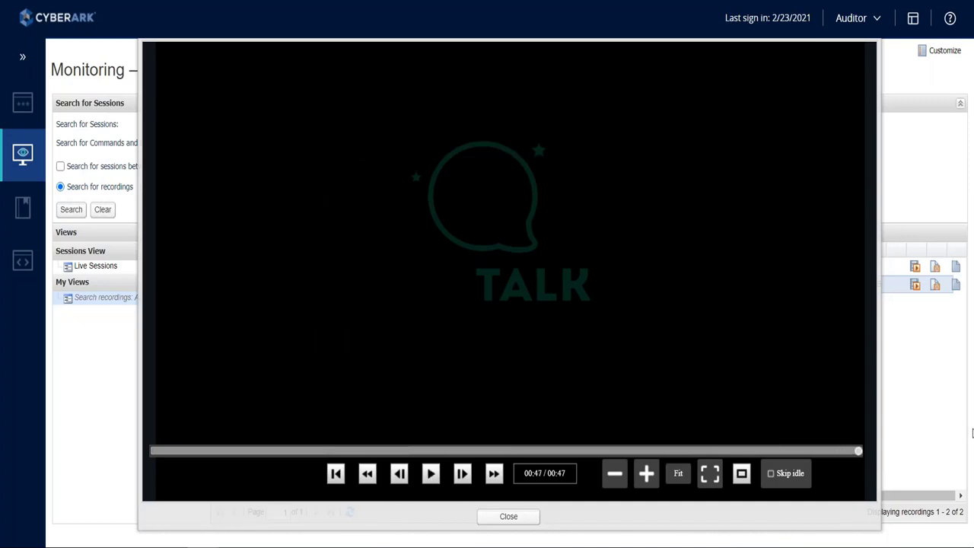
Download the 2/23 recording's video and text files.
left_click(937, 268)
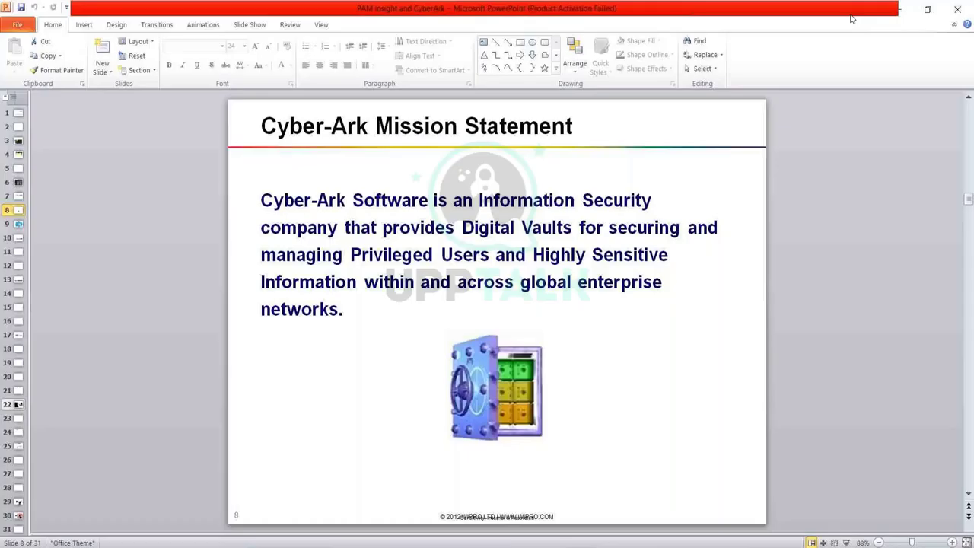
Switch to the '*Untitled - Notepad' notes listing the PAM tools.
mouse_move(452, 547)
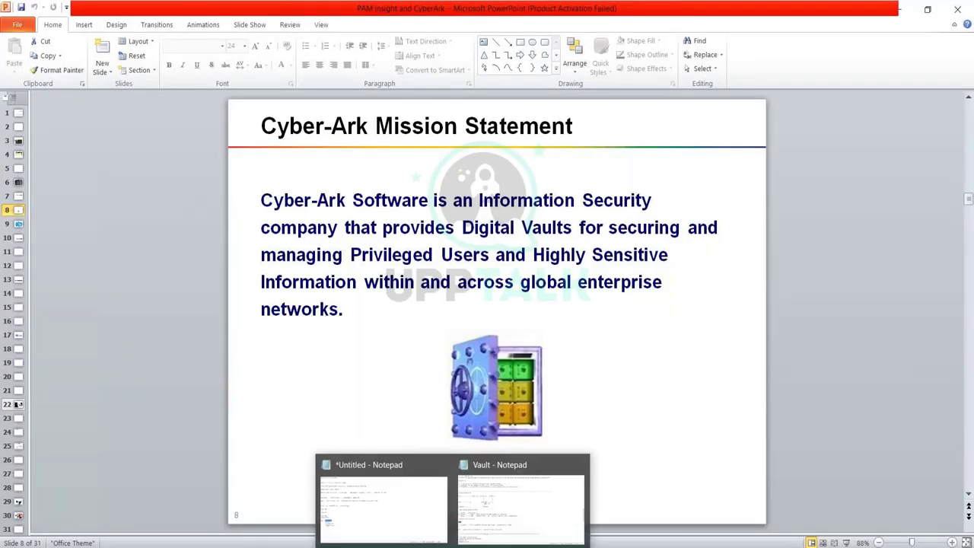
left_click(391, 517)
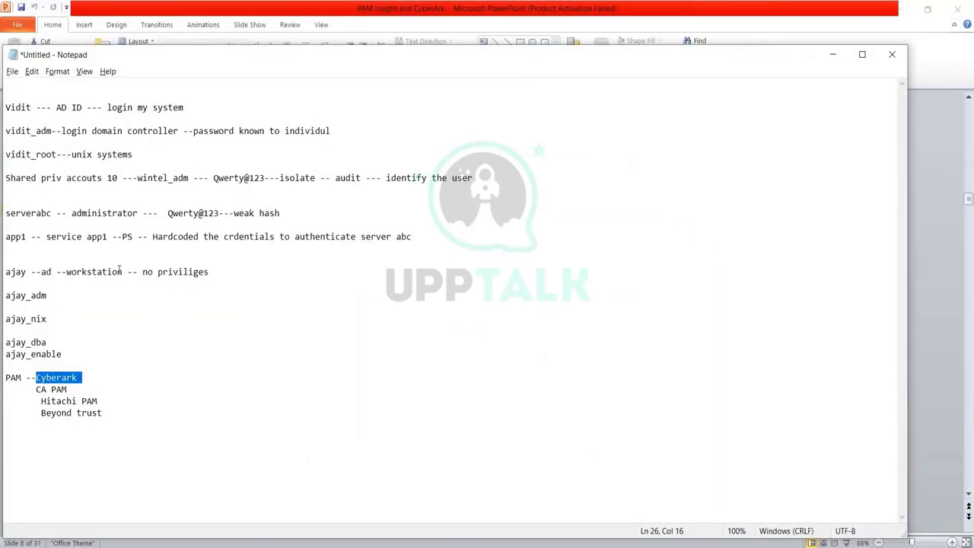
Add Change, Verify and Reconcile lines below the Beyond Trust PAM vendor list.
left_click(124, 412)
key("Return")
key("Return")
key("Return")
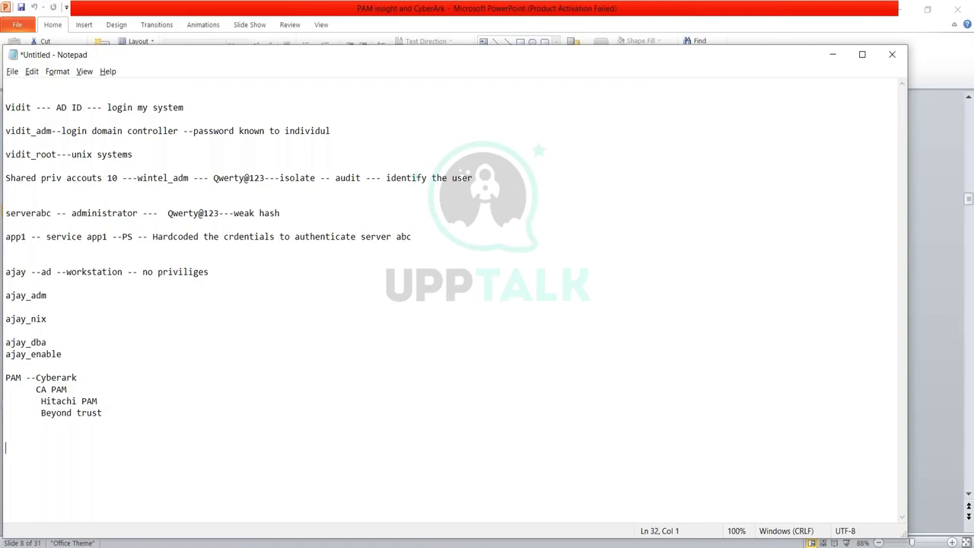
type("Change")
key("Return")
type("Verif")
key("BackSpace")
key("BackSpace")
type("ify")
key("Return")
type("Reconcile")
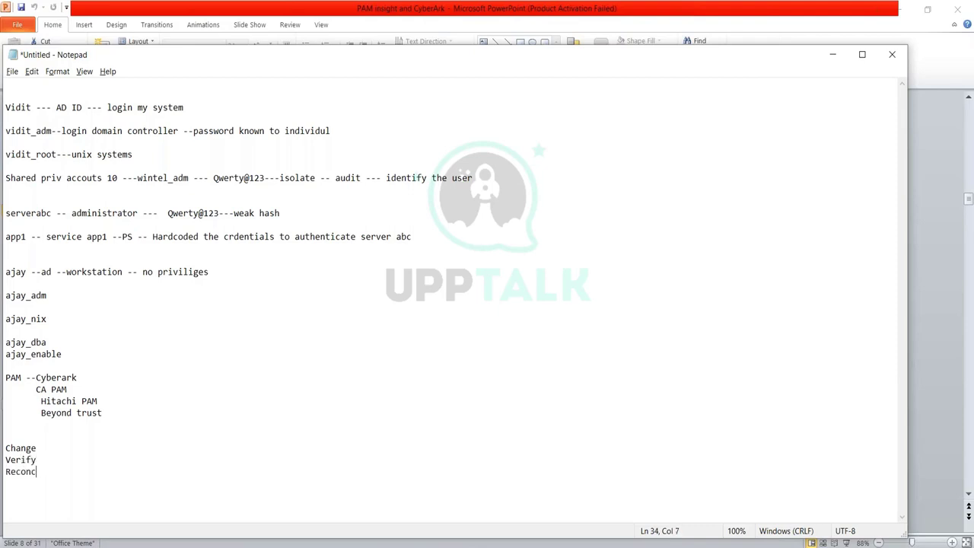
Highlight Change, serverabc and its weak password, then add blank lines below the serverabc note.
left_click(16, 449)
double_click(16, 449)
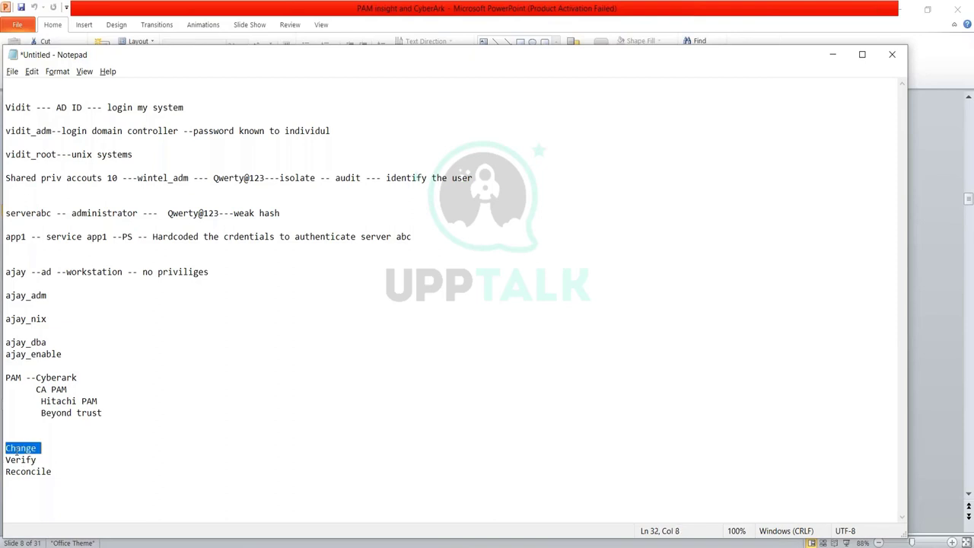
double_click(16, 449)
left_click(16, 449)
double_click(16, 449)
left_click(16, 449)
double_click(33, 216)
left_click(33, 216)
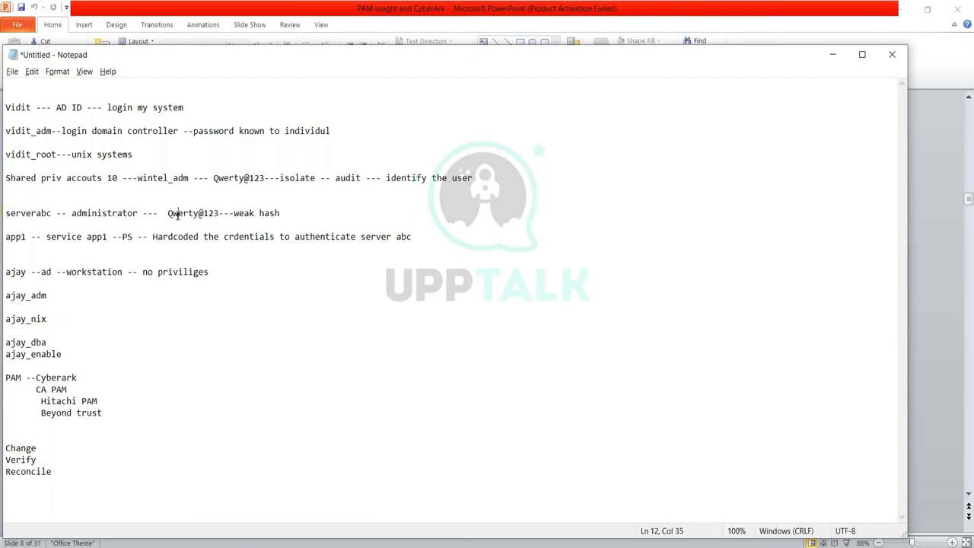
double_click(178, 215)
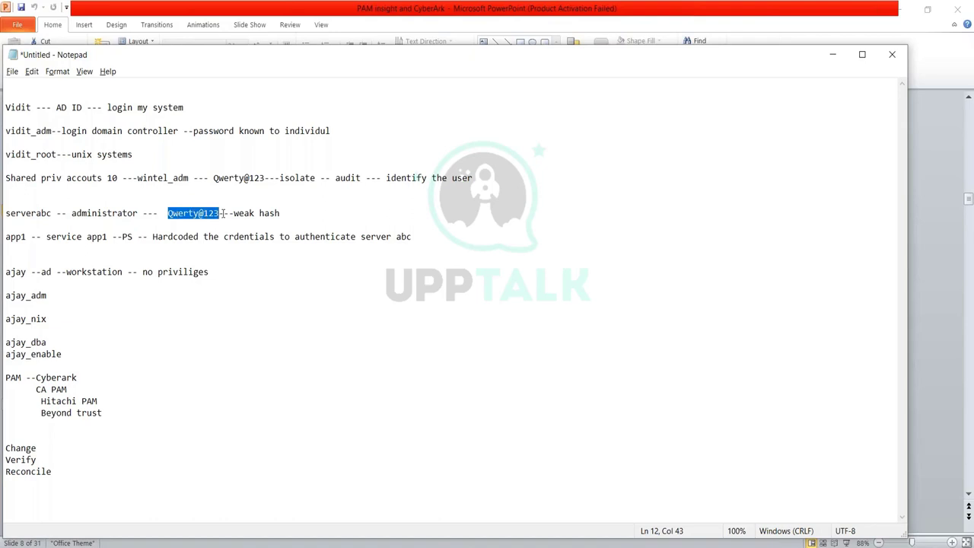
left_click(290, 213)
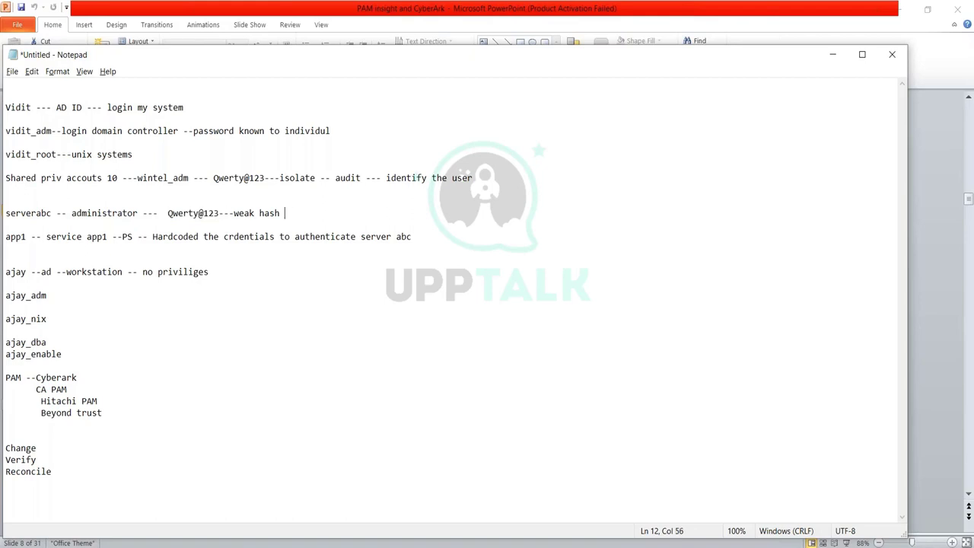
key("Return")
key("Return")
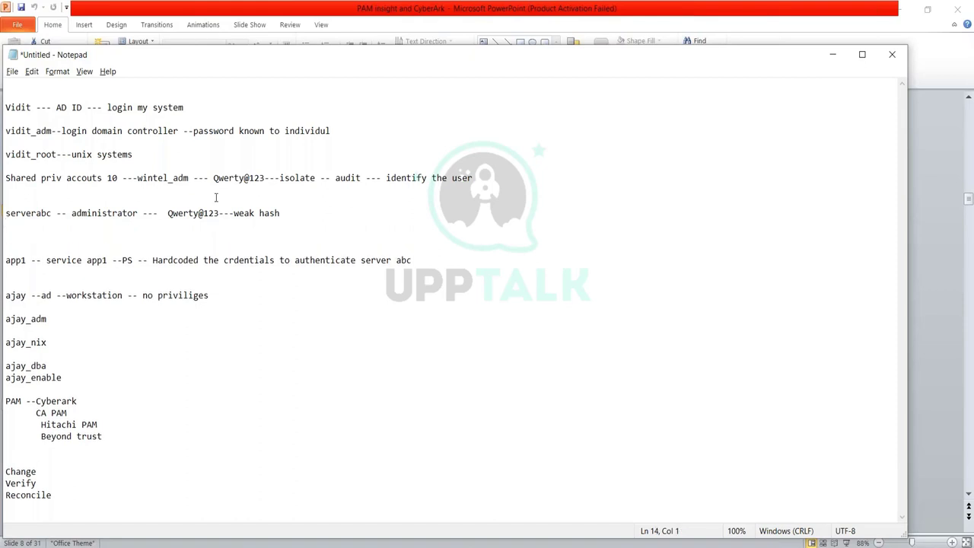
double_click(191, 212)
left_click(190, 213)
double_click(266, 213)
left_click(266, 213)
double_click(189, 213)
double_click(189, 214)
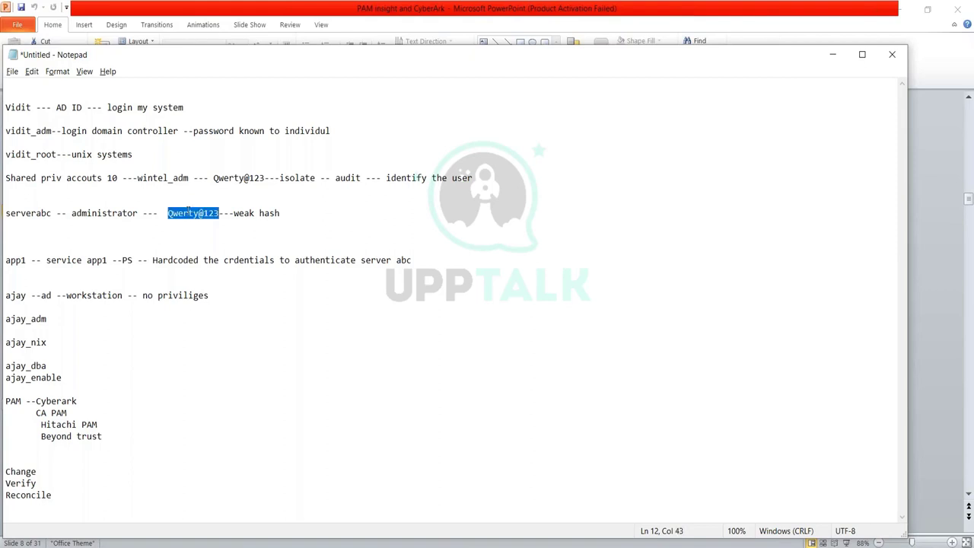
left_click(94, 213)
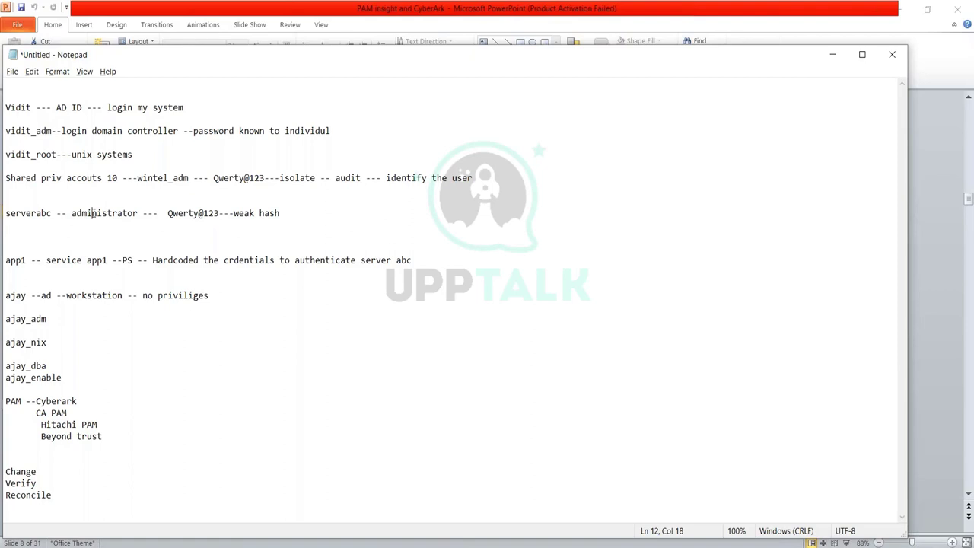
double_click(190, 213)
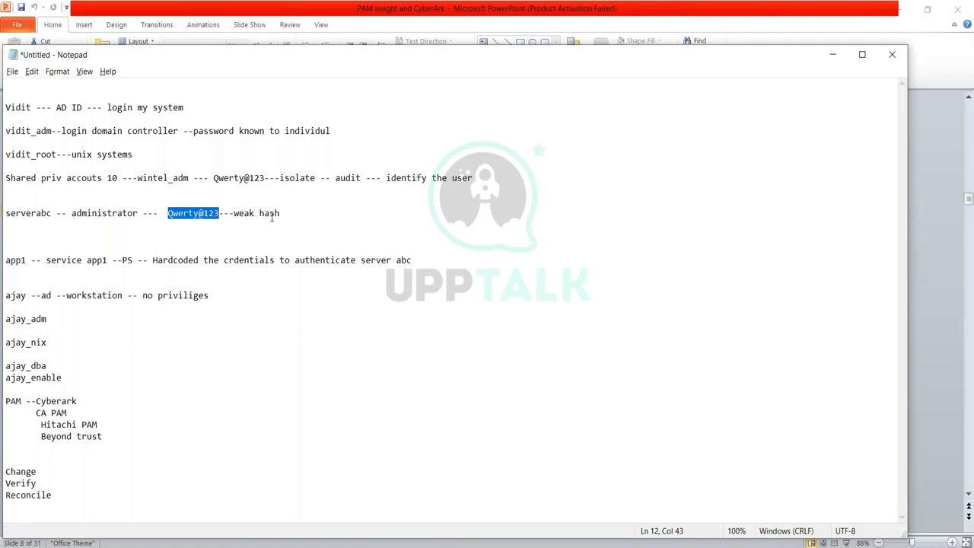
double_click(271, 215)
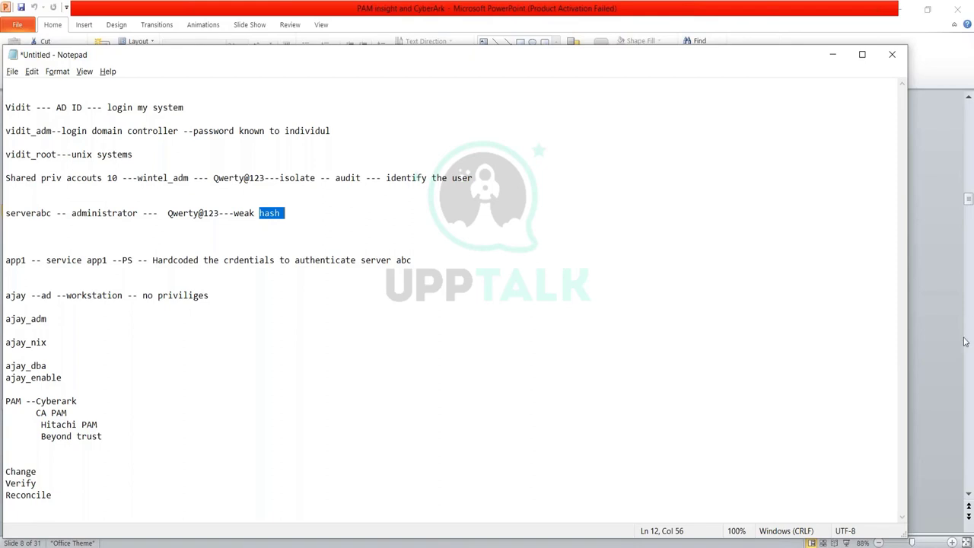
Append '--- 20 characs -- special , alpaha ,numeric' to the Change line.
left_click(17, 472)
double_click(17, 471)
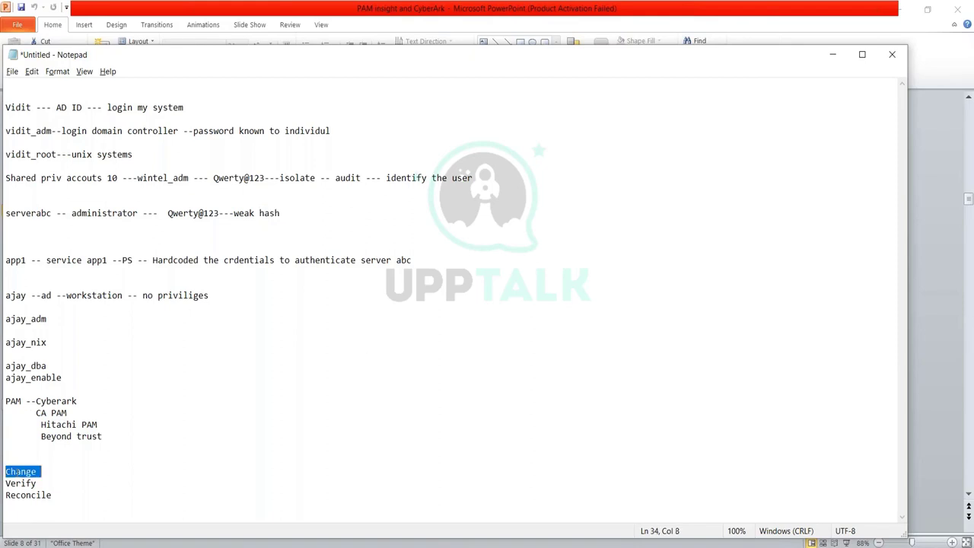
left_click(17, 472)
left_click(36, 472)
type("--- ")
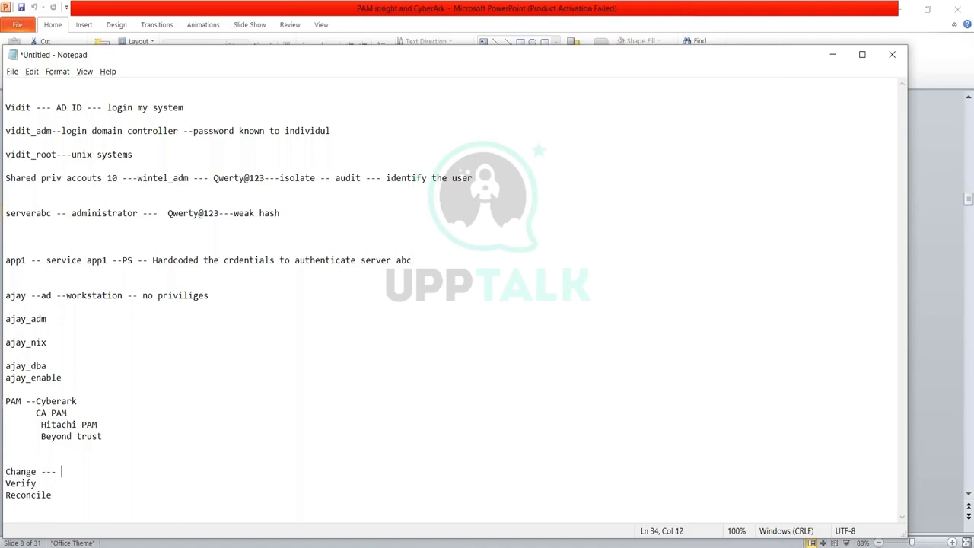
type("20 characs -- special , alpa")
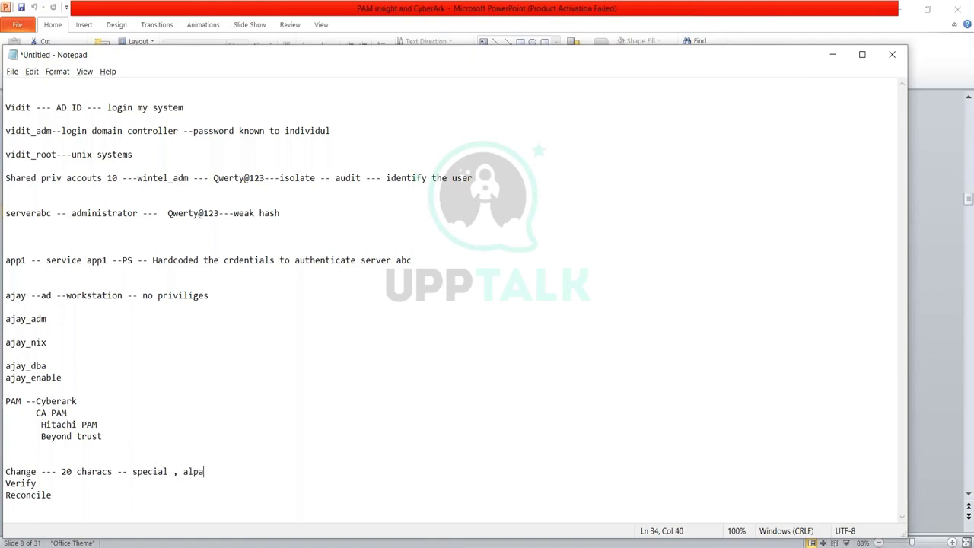
type("ha ,numet")
key("BackSpace")
type("ric")
left_click(86, 472)
Highlight the word weak on the serverabc line, then minimize Notepad to show the slides.
left_click(259, 214)
double_click(259, 214)
left_click(260, 214)
double_click(259, 213)
left_click(260, 214)
double_click(260, 214)
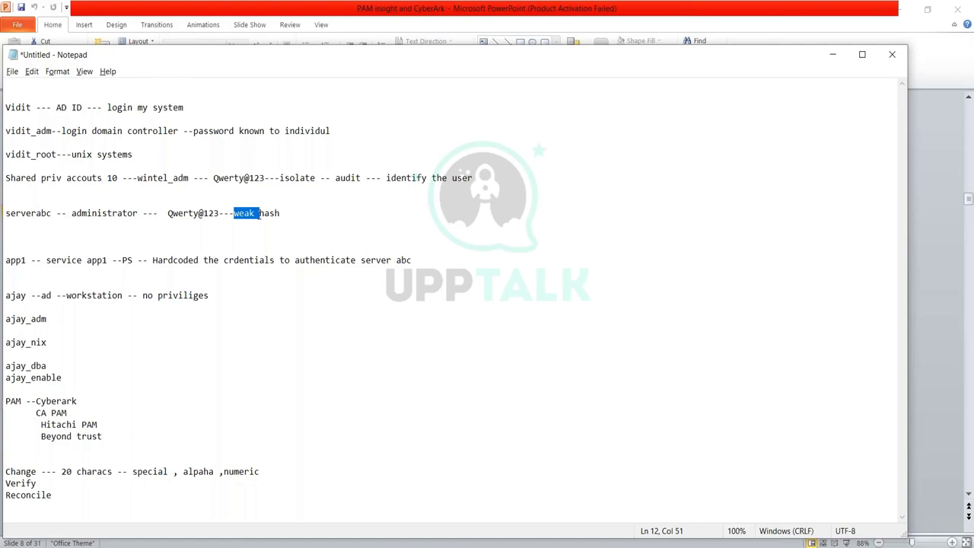
left_click(832, 56)
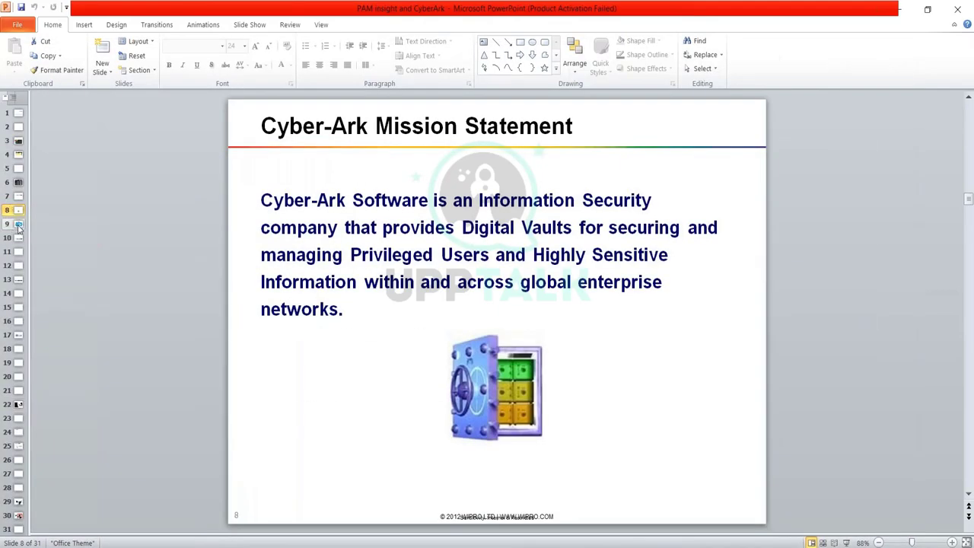
Step from Solution Components through the PIM Suite slides to slide 17, Vault Architecture – End to End Security.
left_click(19, 225)
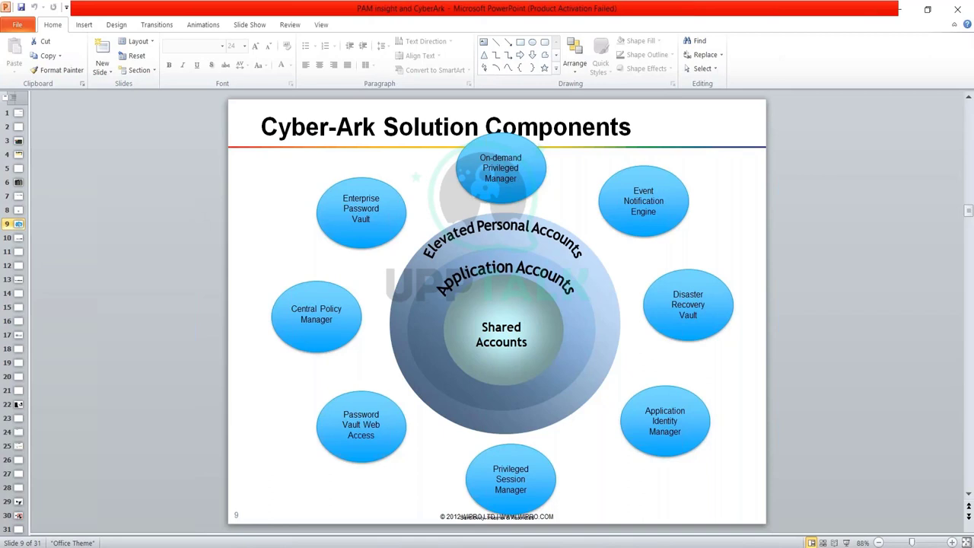
left_click(15, 239)
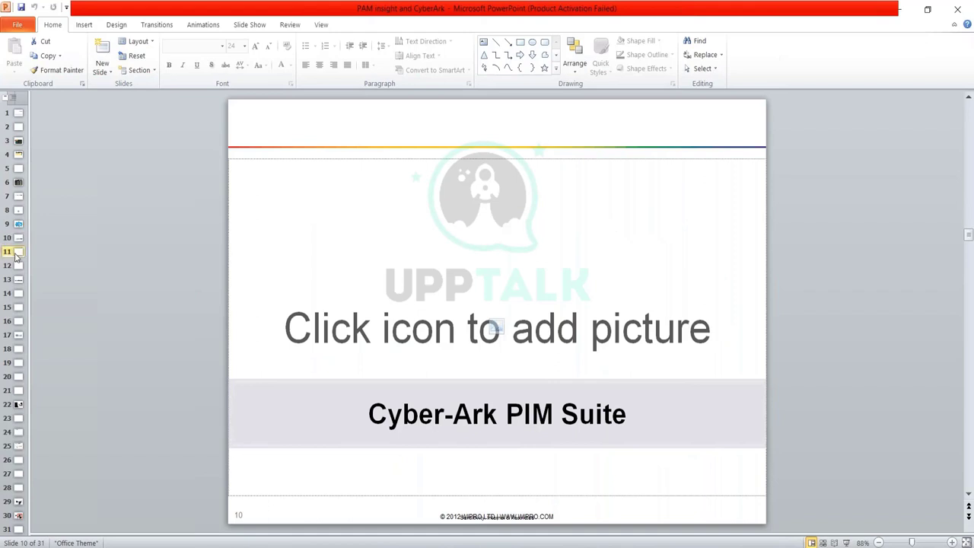
left_click(15, 253)
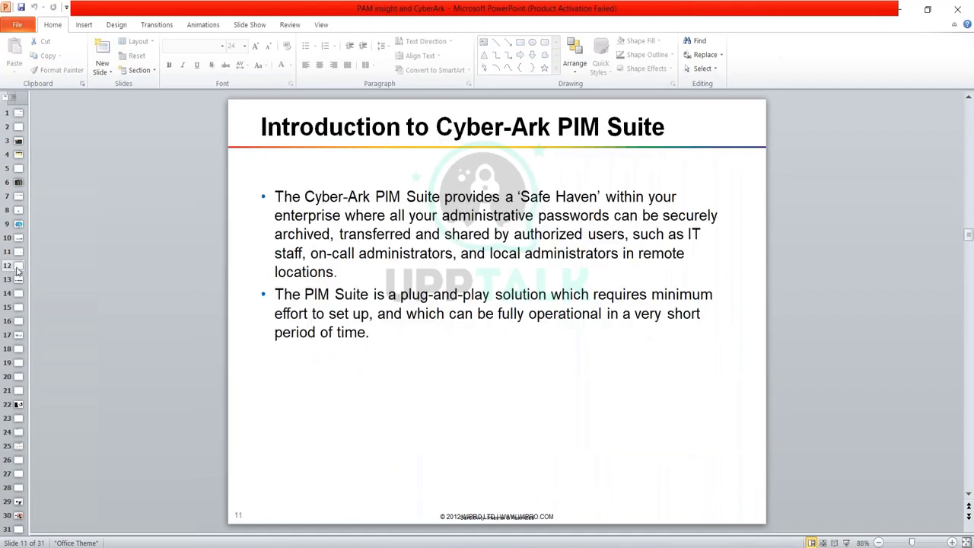
left_click(17, 266)
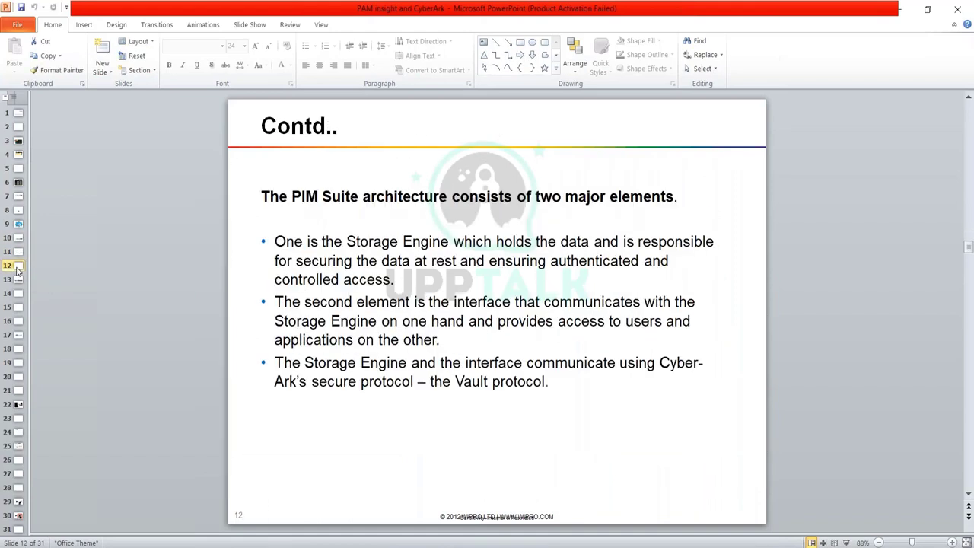
key("Down")
key("Down")
key("Down")
key("Down")
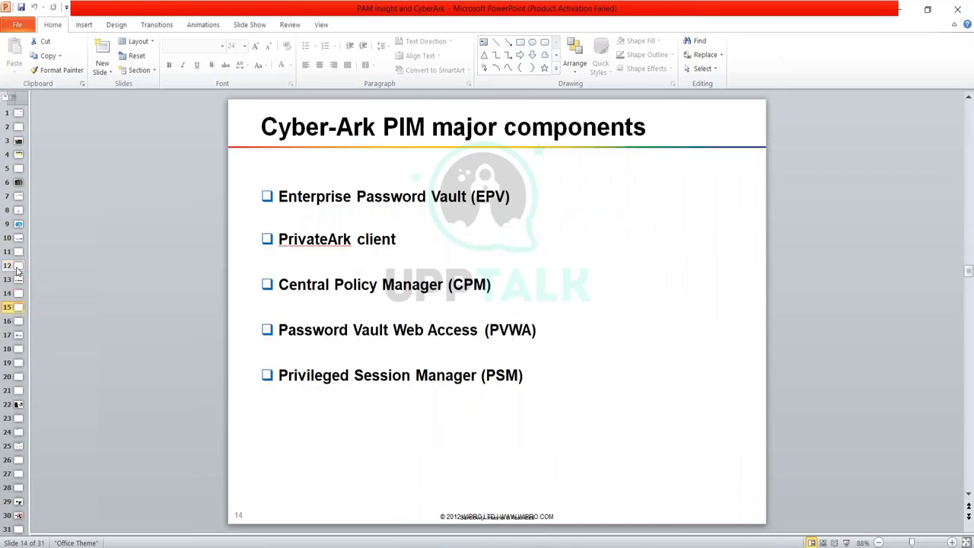
key("Down")
key("Up")
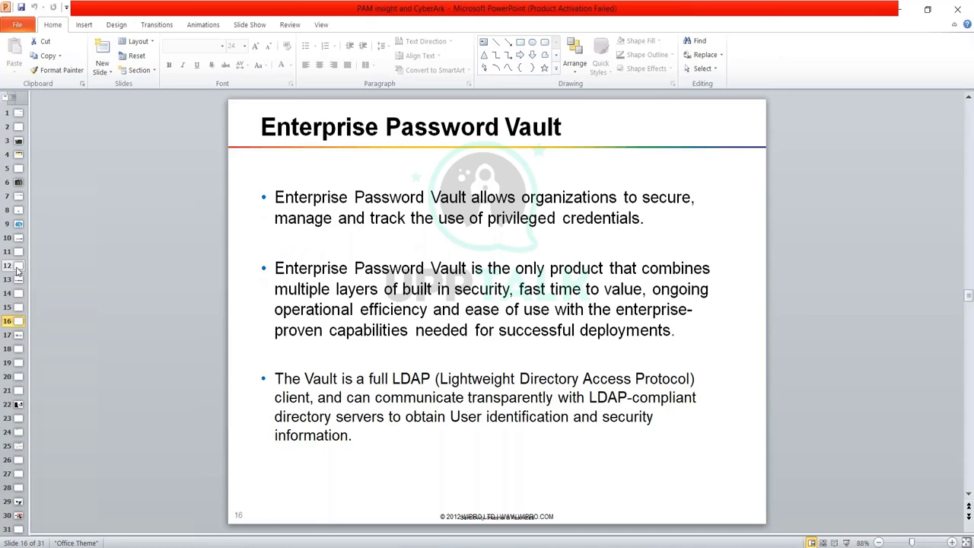
key("Down")
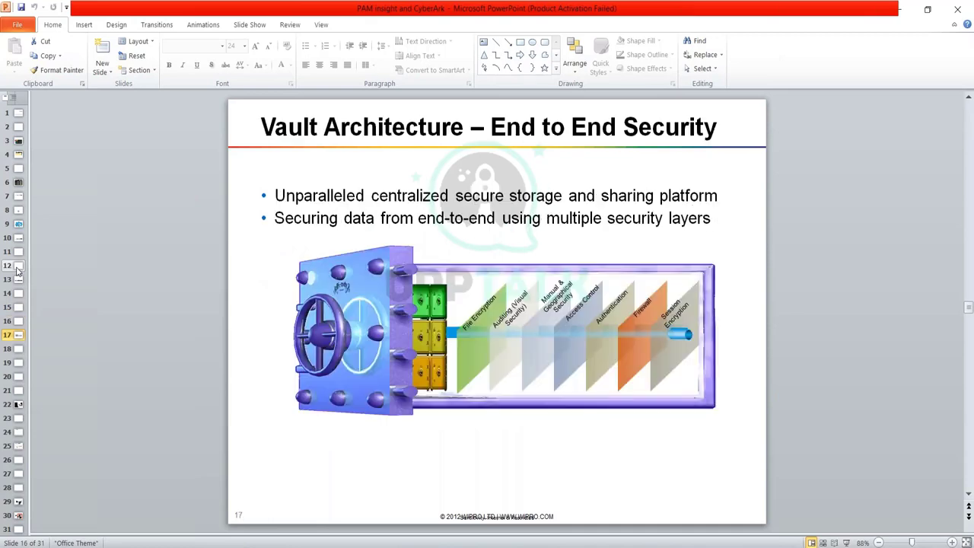
key("Down")
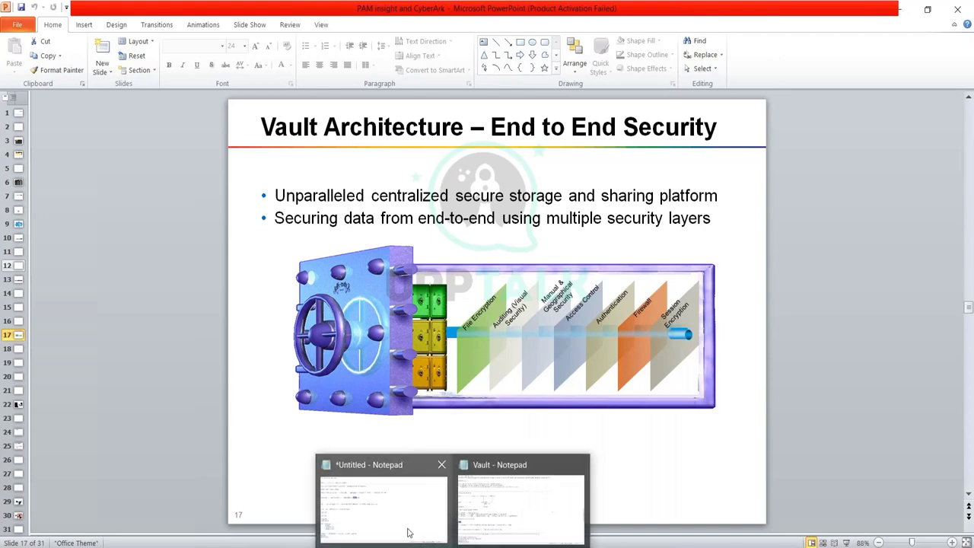
Bring the 'Untitled - Notepad' notes back in front of PowerPoint.
left_click(406, 528)
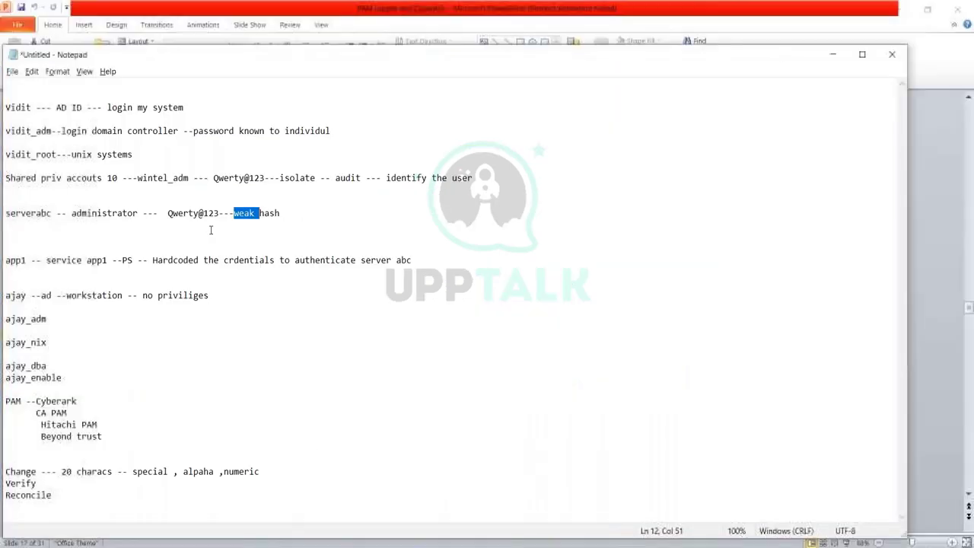
Point out serverabc, administrator and its password in the notes, then bring slide 17 back in front.
double_click(27, 214)
left_click(96, 216)
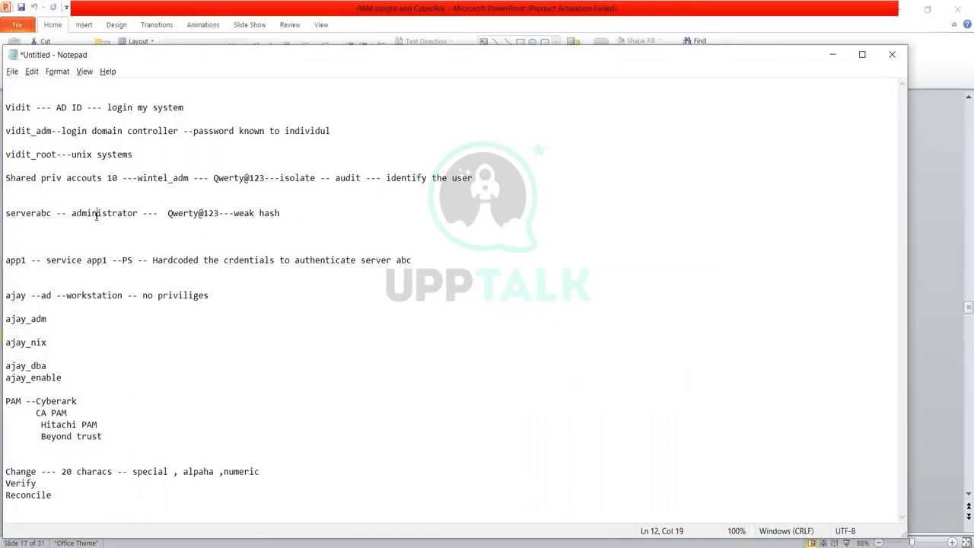
left_click(189, 213)
double_click(189, 213)
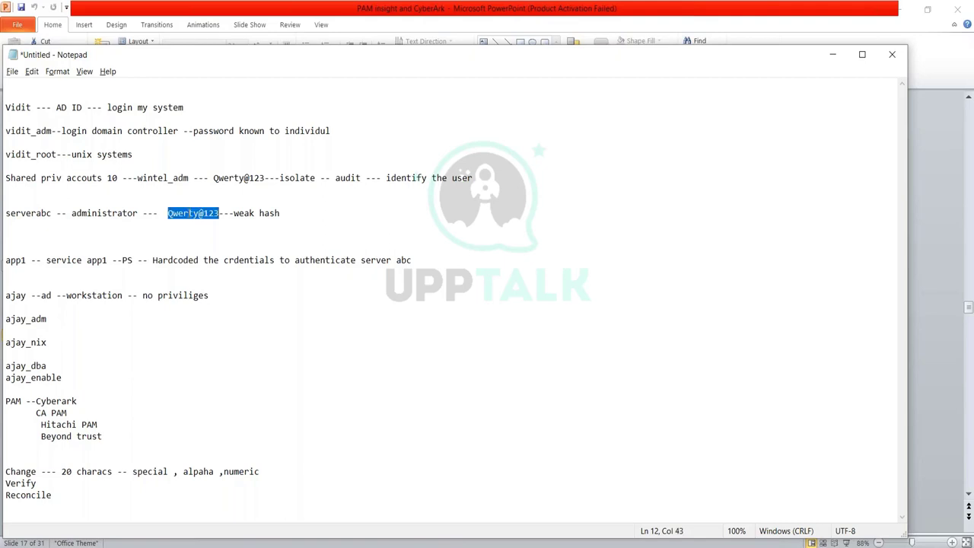
left_click(189, 213)
double_click(188, 213)
left_click(189, 213)
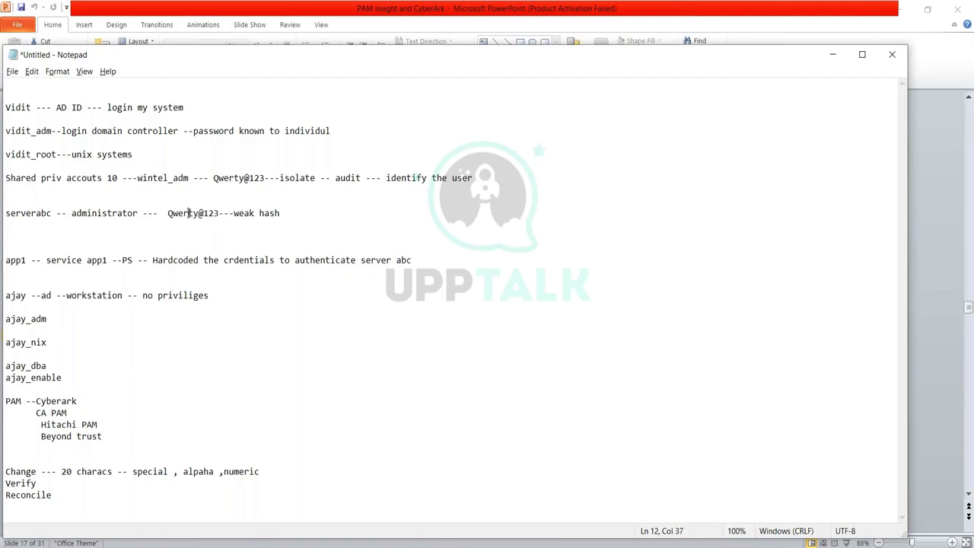
double_click(188, 214)
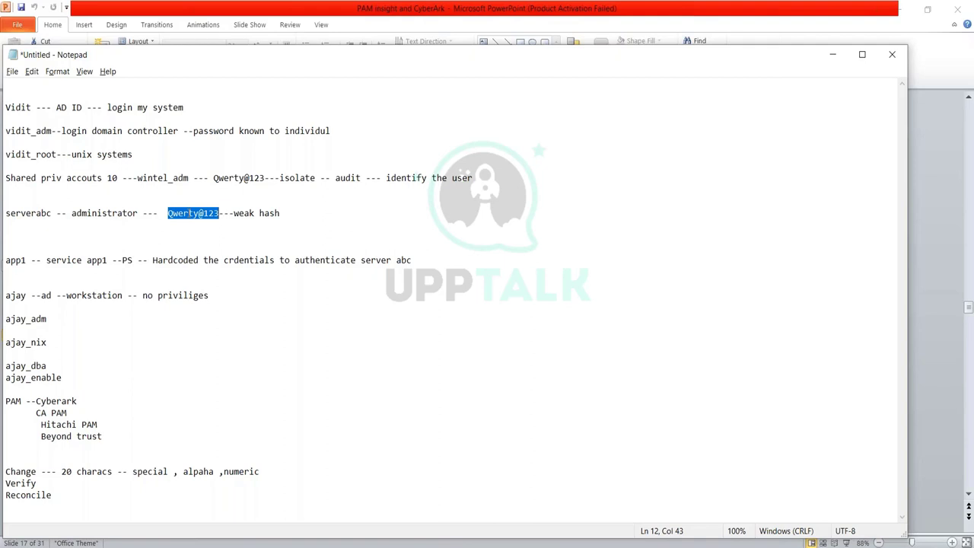
left_click(939, 242)
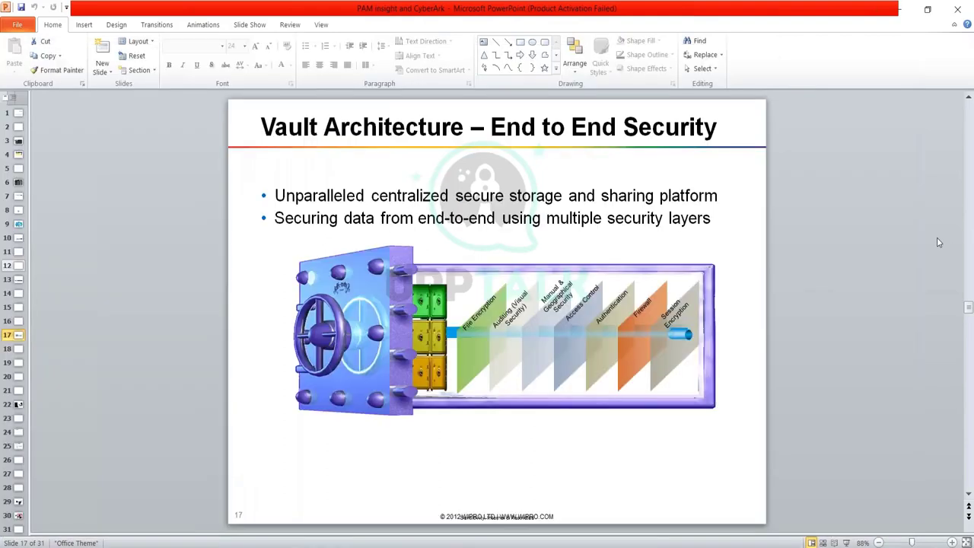
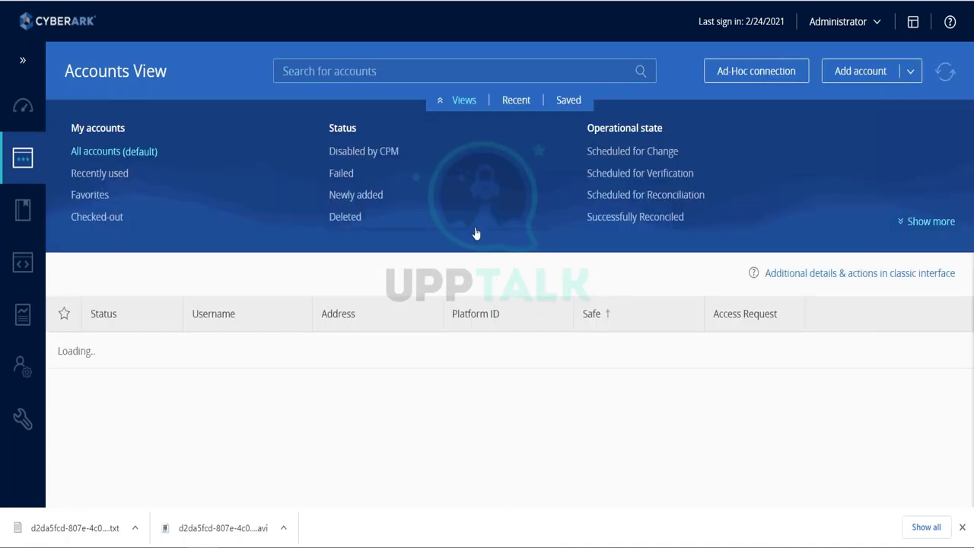
Switch to the classic interface and open the 192.168.216.160 Unix account's details from Recently.
left_click(811, 276)
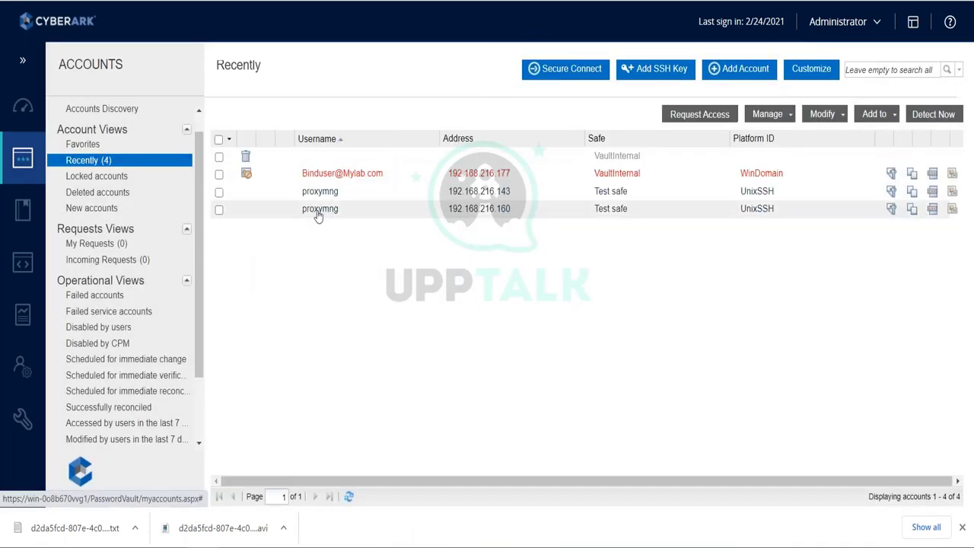
left_click(318, 216)
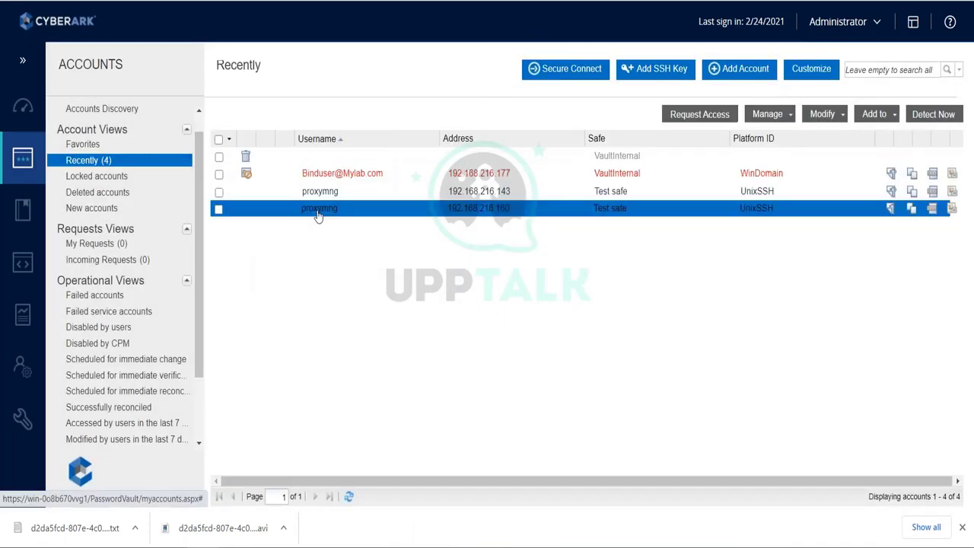
double_click(318, 216)
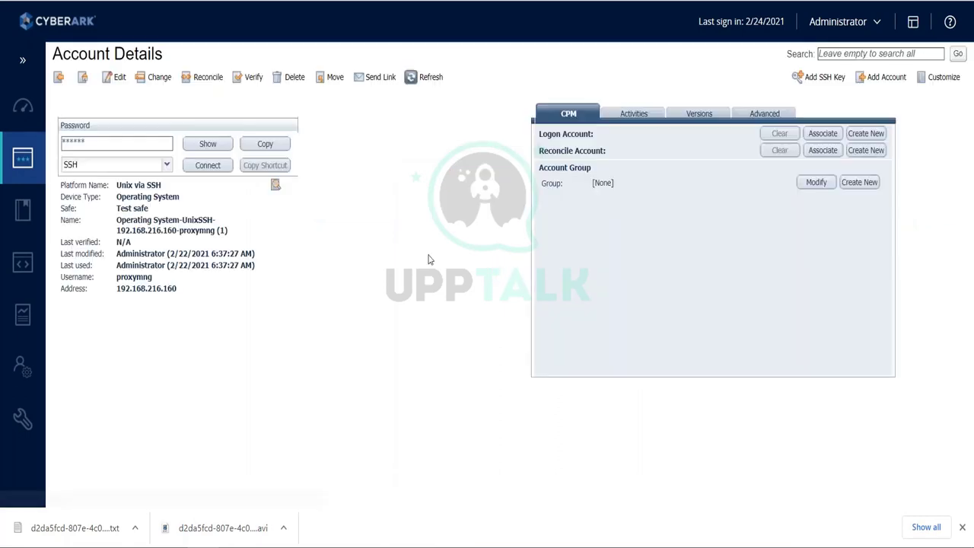
Request an SSH connection to the account, giving 'test' as the reason.
left_click(202, 165)
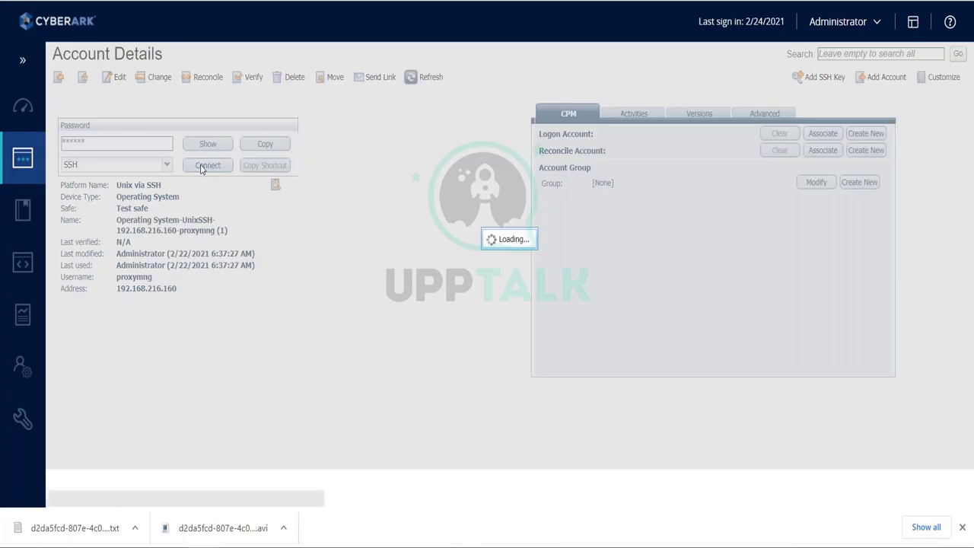
type("test")
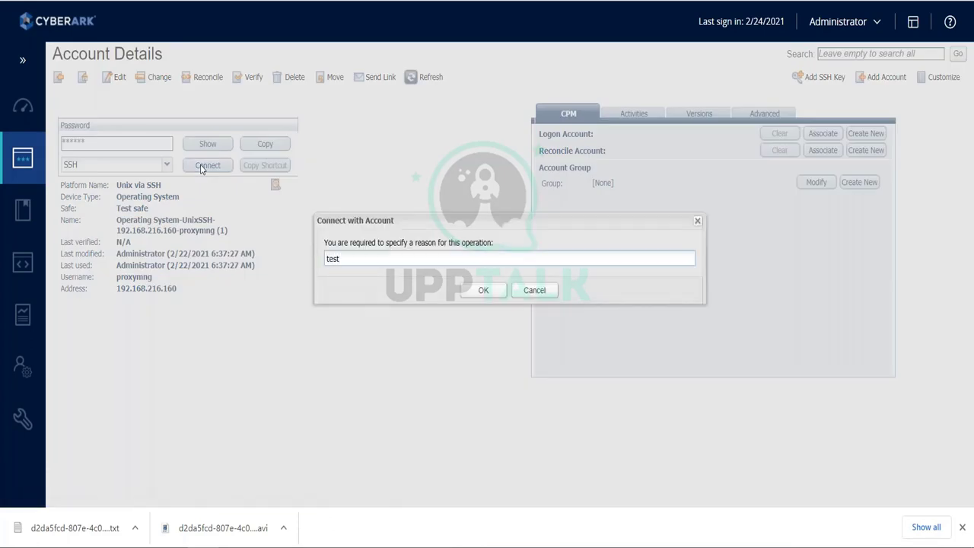
left_click(470, 290)
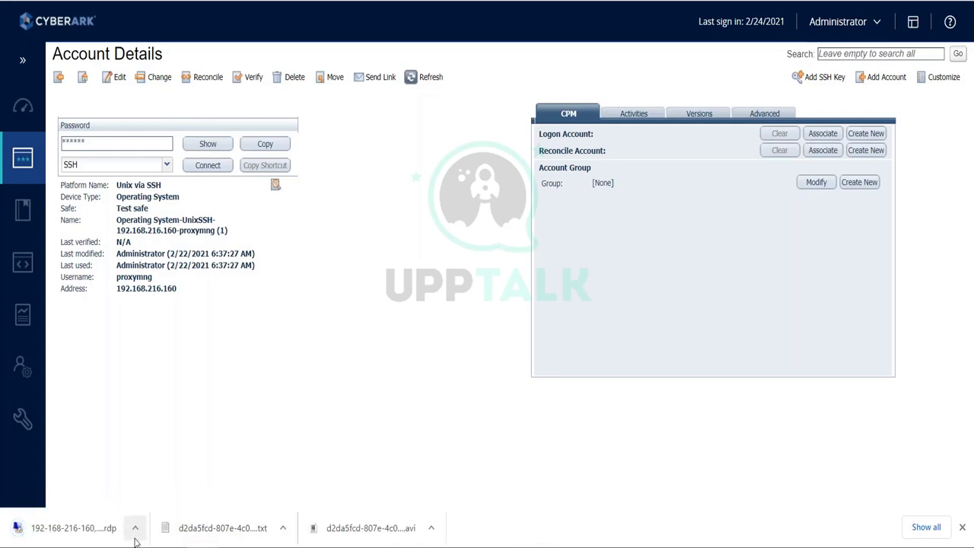
Open the downloaded RDP file and let the RemoteApp session connect, showing its details.
left_click(134, 528)
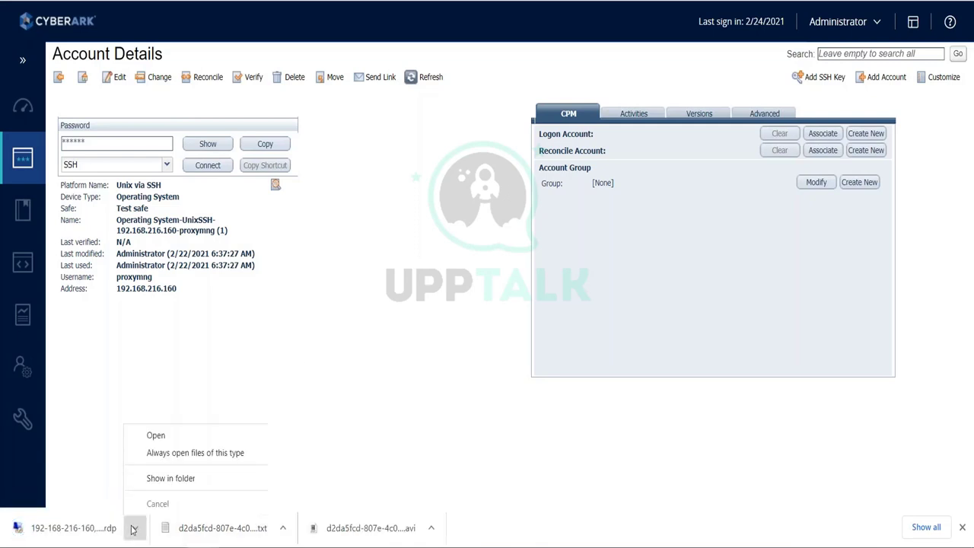
left_click(155, 435)
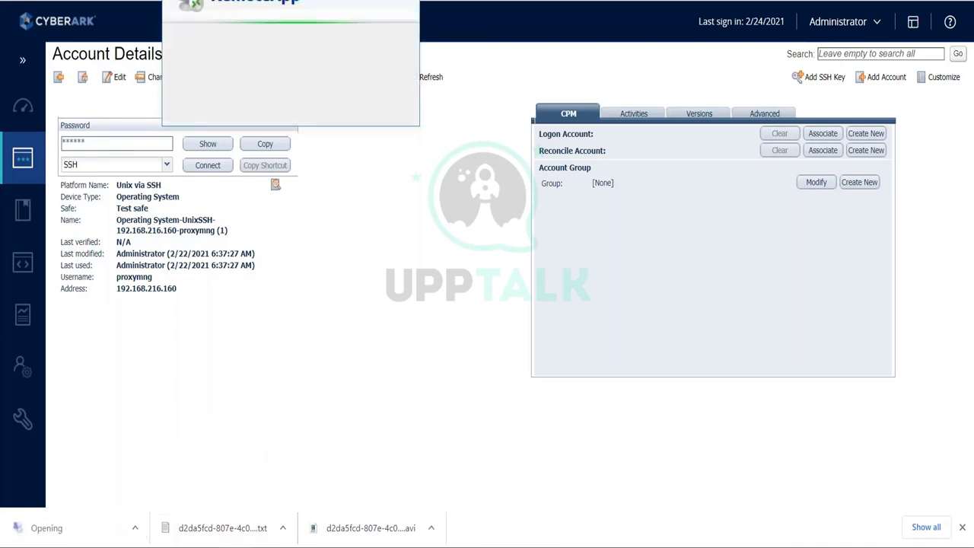
left_click(371, 172)
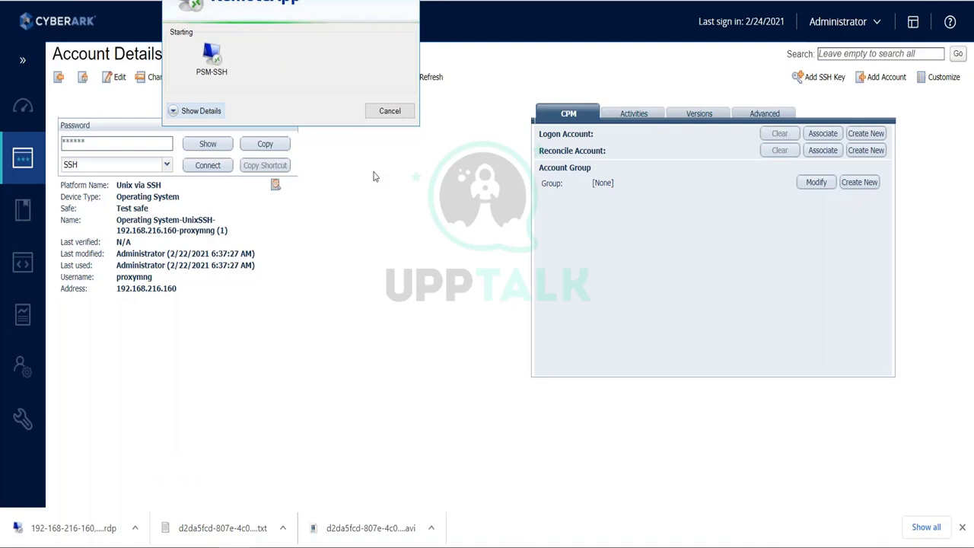
left_click(201, 111)
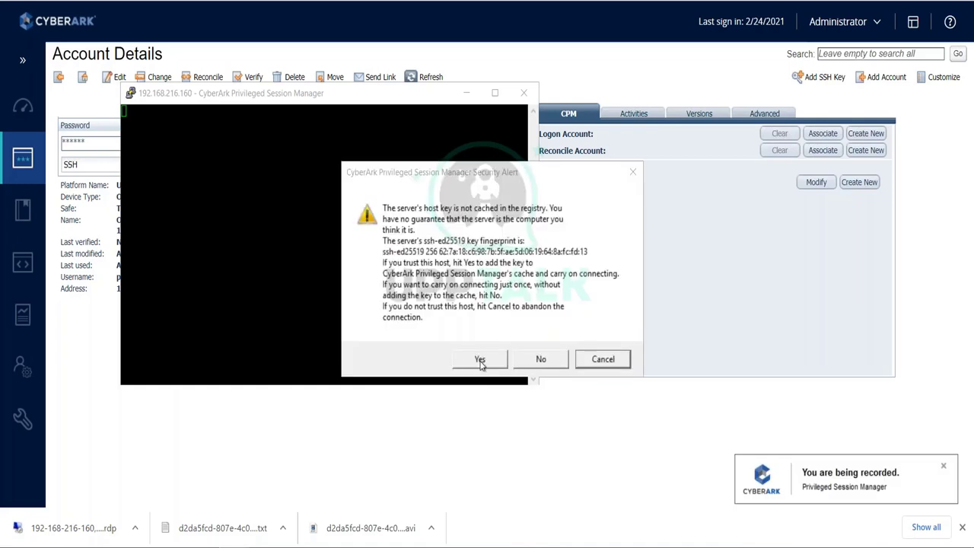
Trust the server's host key and run adduser to see its usage.
left_click(478, 361)
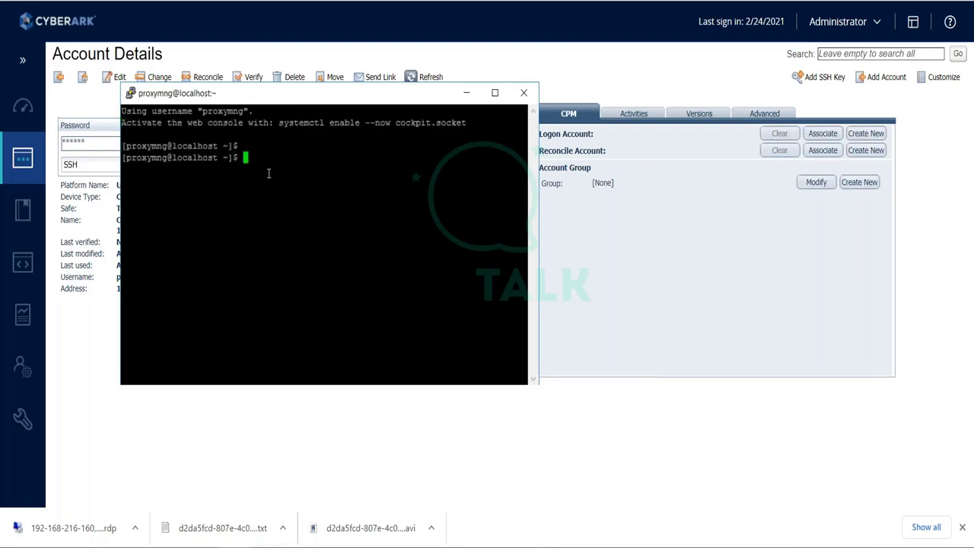
type("adduser")
key("Return")
Run 'adduser testuser', which returns permission denied.
type("adduser ")
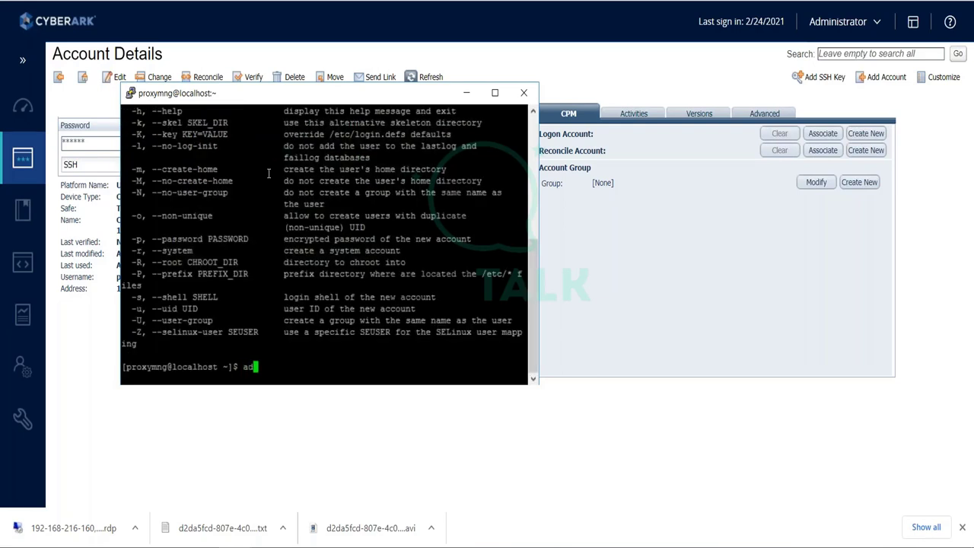
type("pro")
key("BackSpace")
key("BackSpace")
key("BackSpace")
type("testuser")
key("Return")
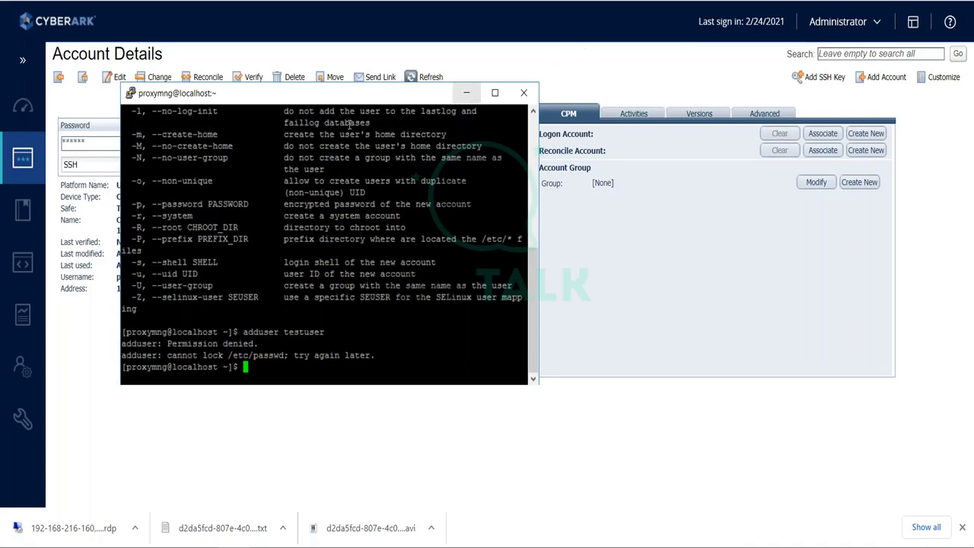
Minimize the terminal and request a PSM-WinSCP connection with reason 'test'.
left_click(470, 92)
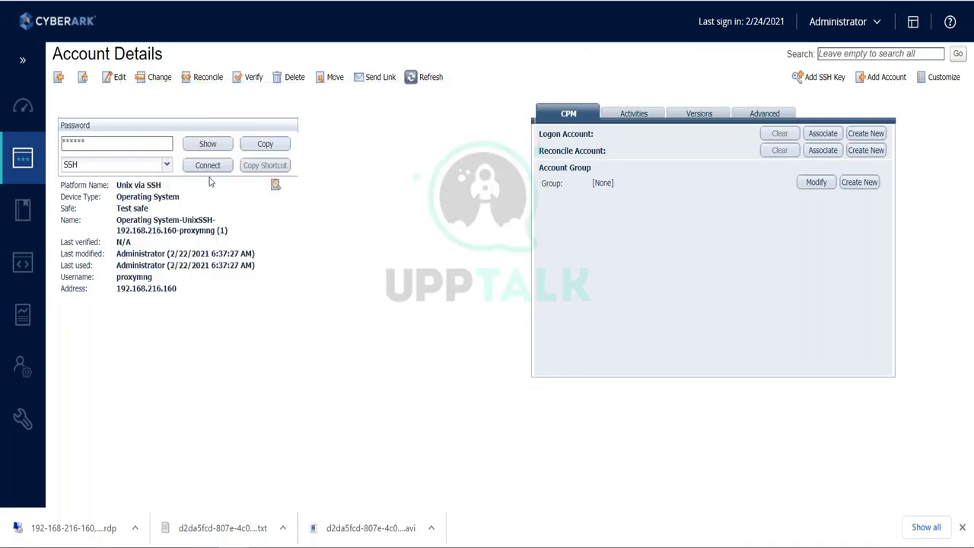
left_click(167, 166)
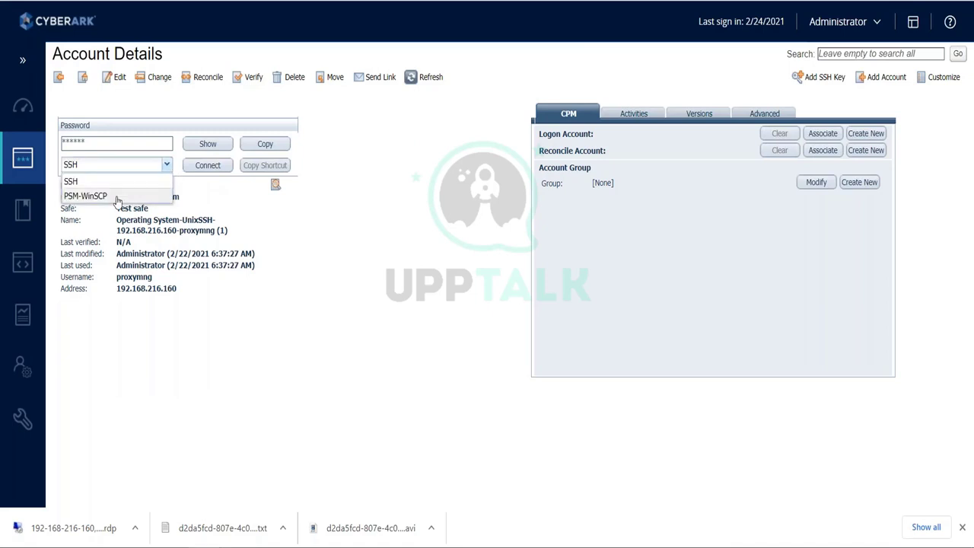
left_click(89, 195)
left_click(207, 165)
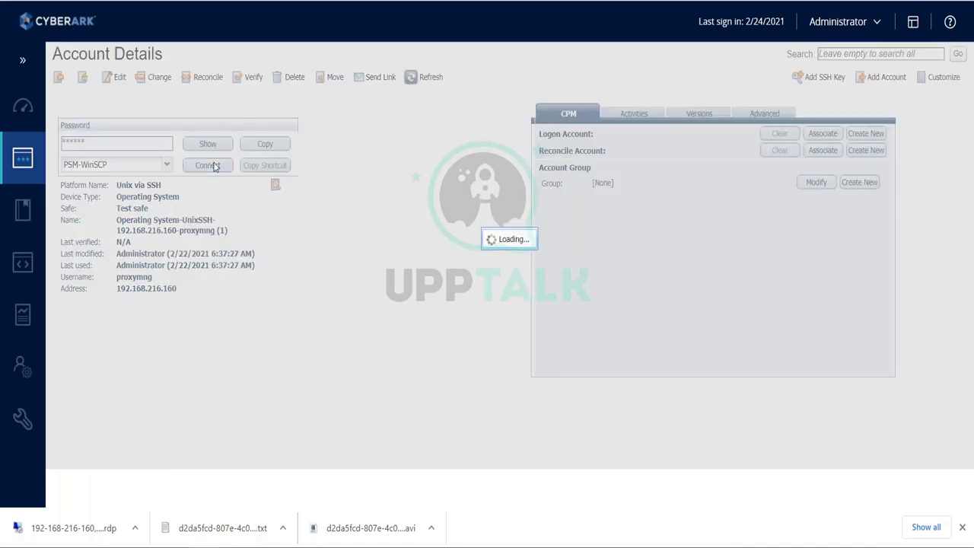
type("test")
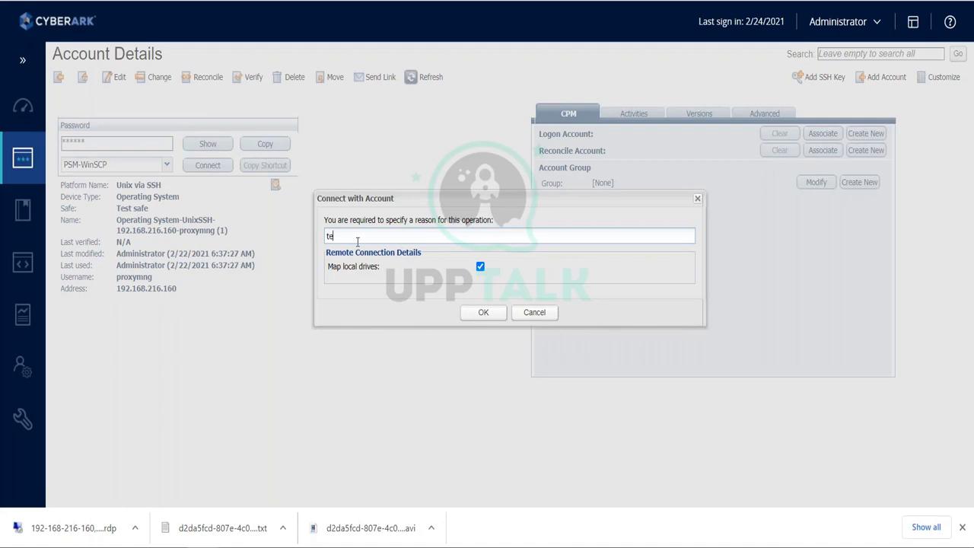
left_click(473, 313)
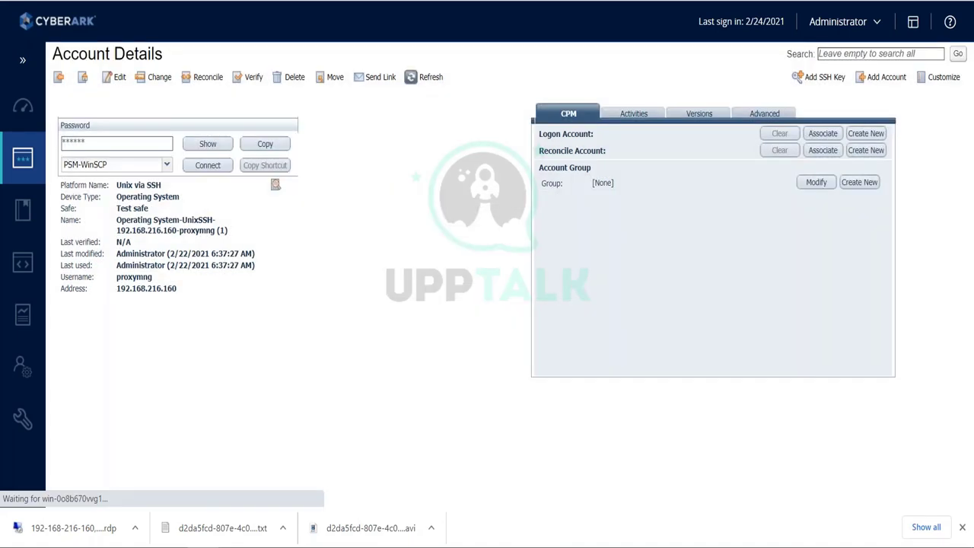
Open the new RDP connection file and allow the RemoteApp session to connect.
left_click(134, 528)
left_click(199, 433)
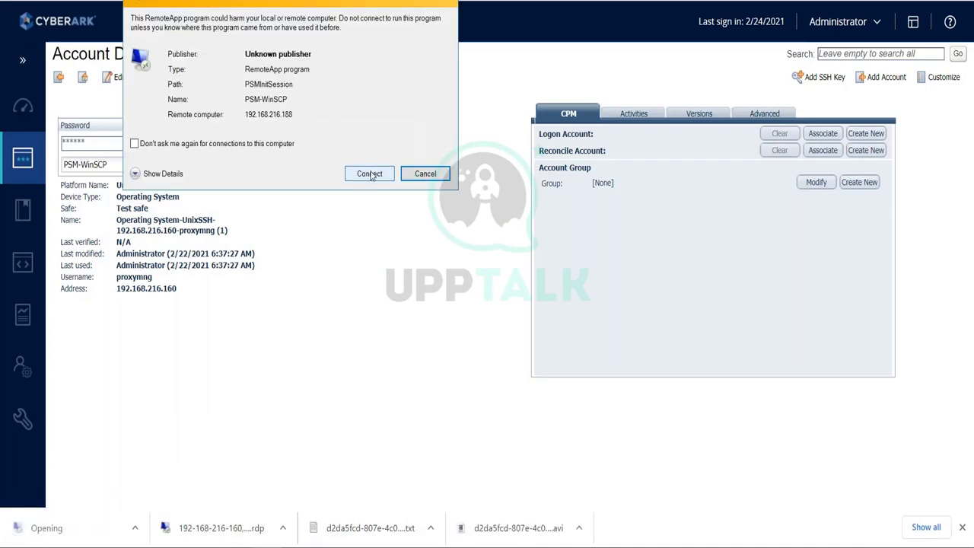
left_click(371, 174)
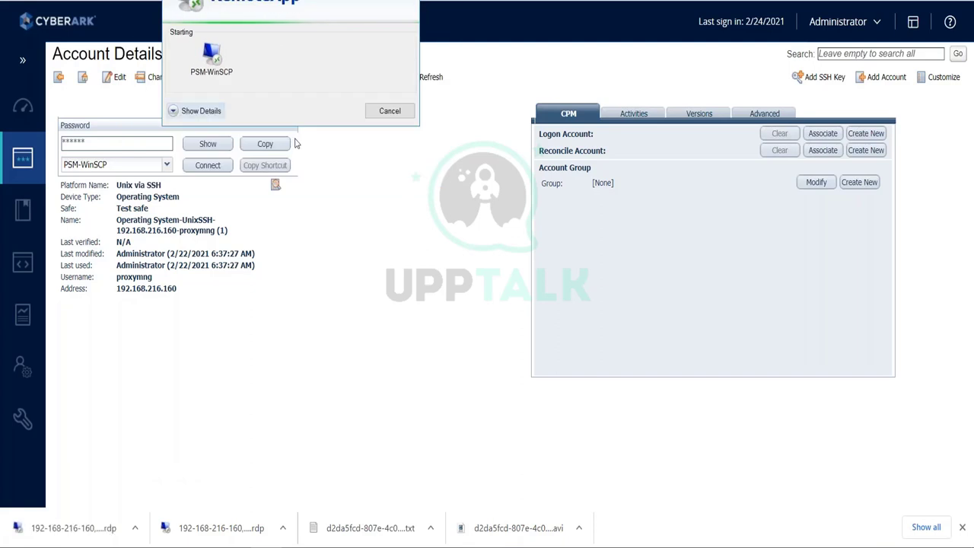
Show details of the starting RemoteApp session and wait for WinSCP to launch.
left_click(200, 111)
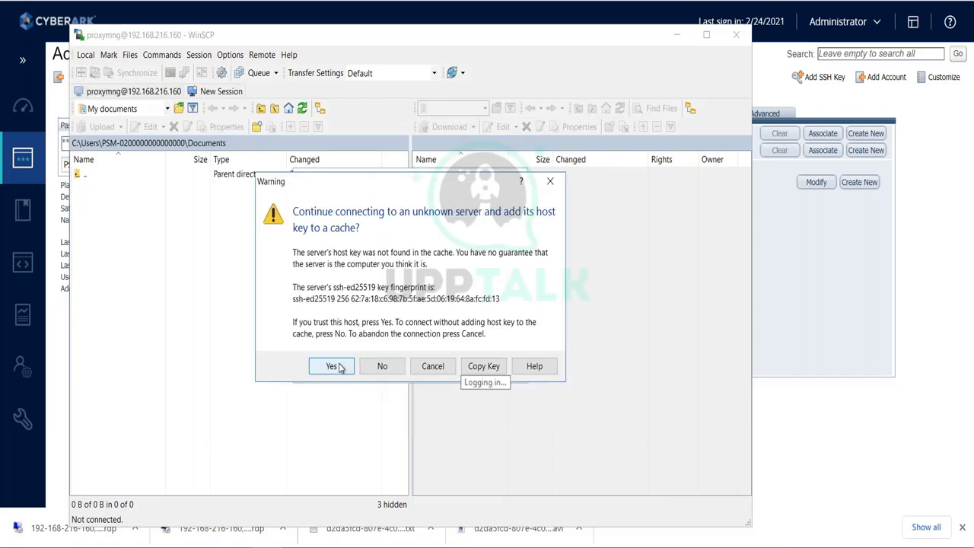
Trust the host key in WinSCP to load the remote home folder, then minimize WinSCP.
left_click(337, 367)
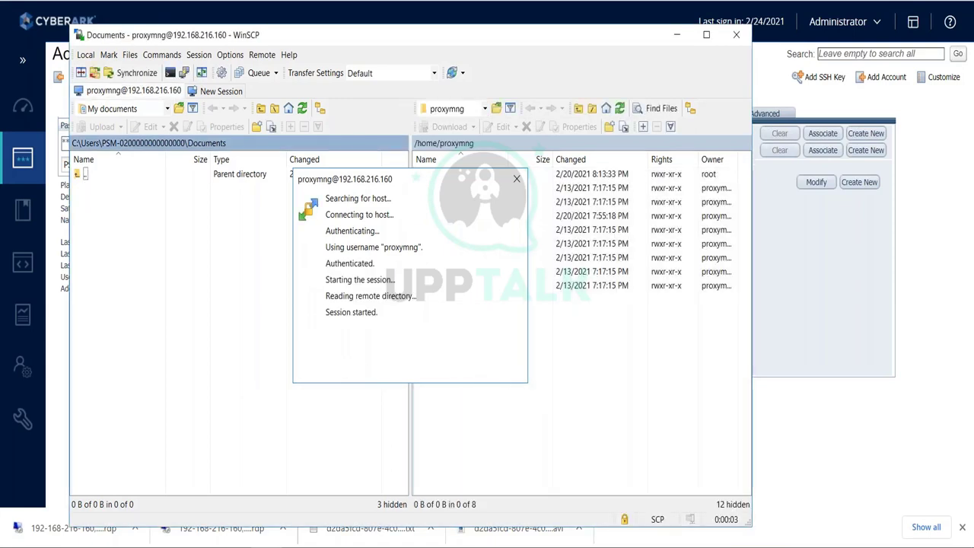
left_click(676, 39)
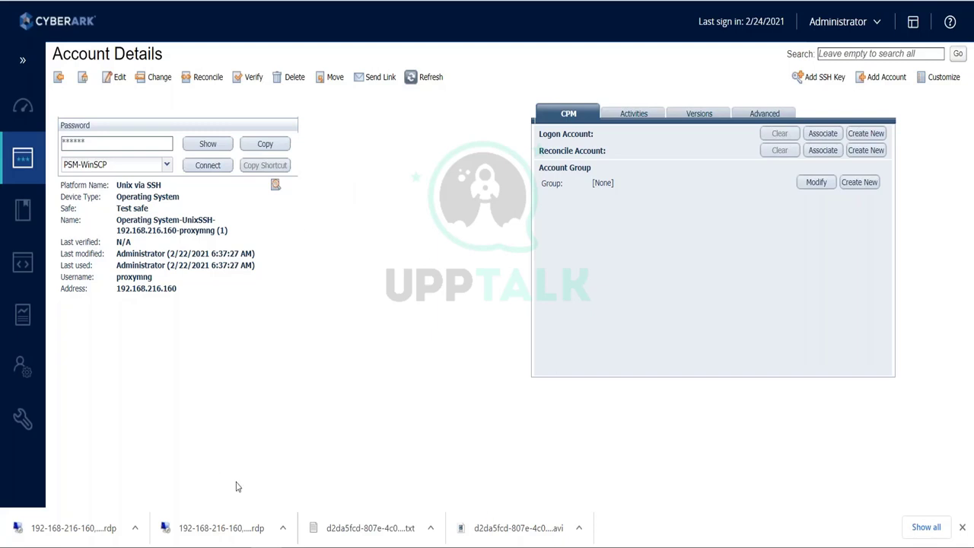
left_click(282, 527)
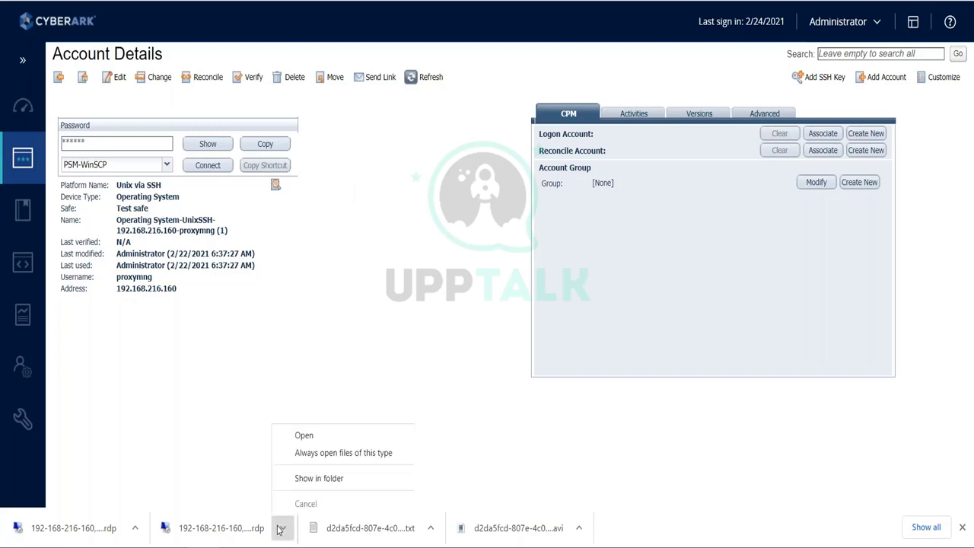
left_click(295, 437)
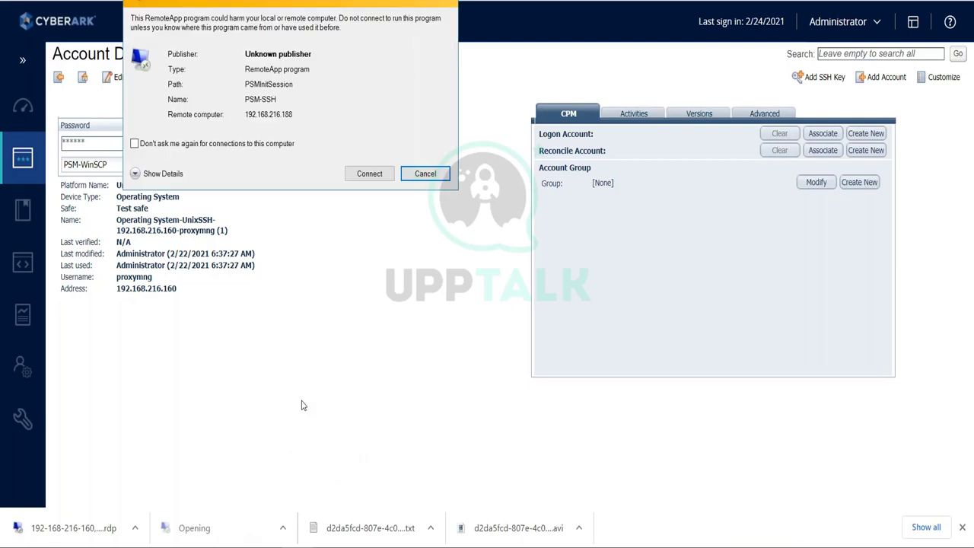
left_click(425, 176)
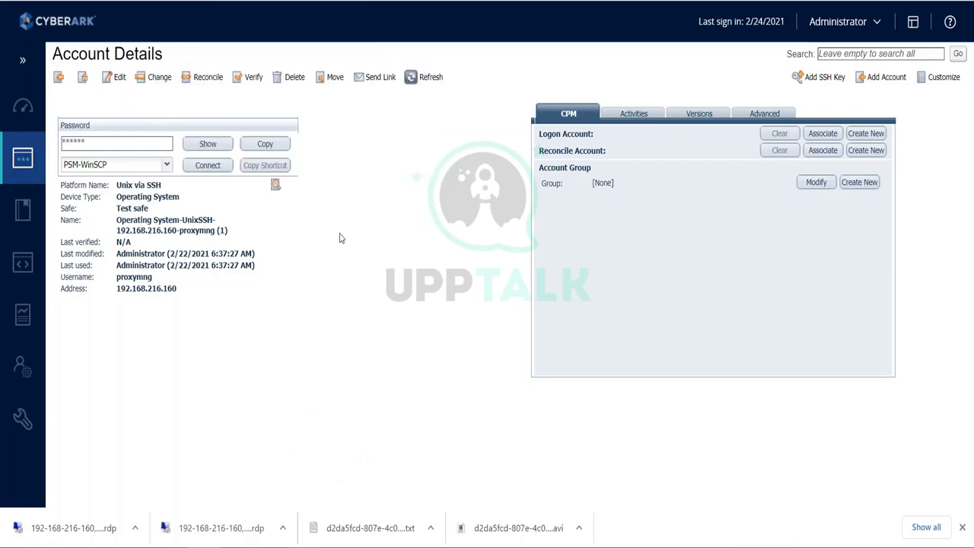
left_click(135, 528)
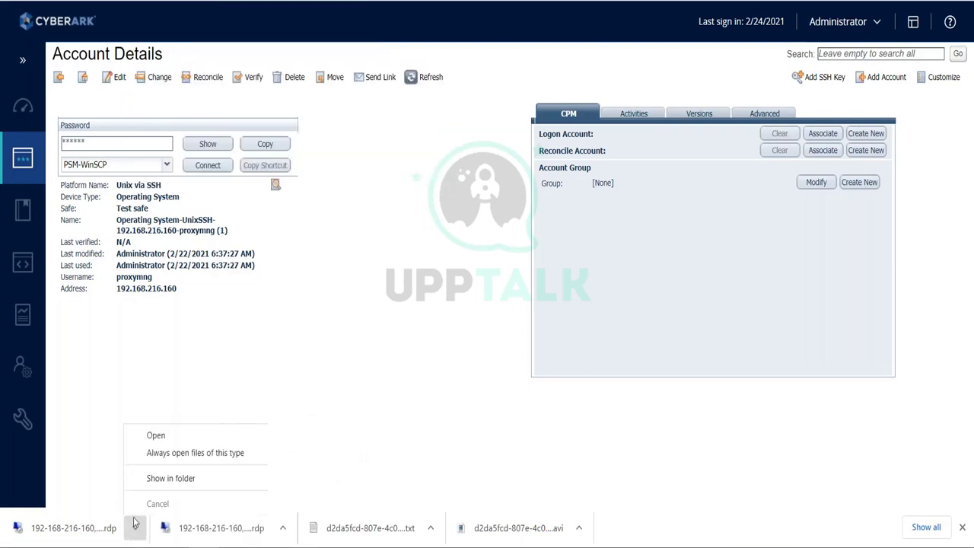
left_click(153, 434)
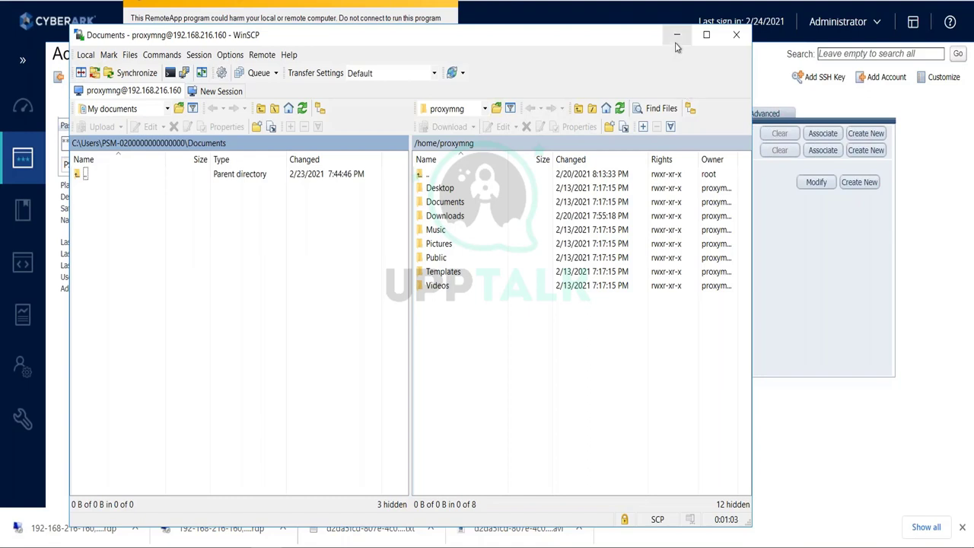
double_click(445, 201)
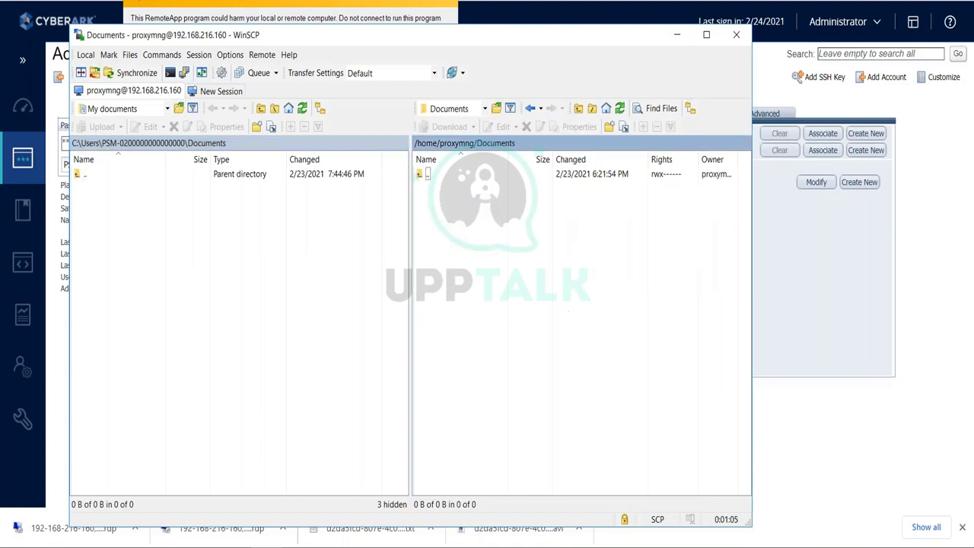
left_click(483, 109)
left_click(476, 273)
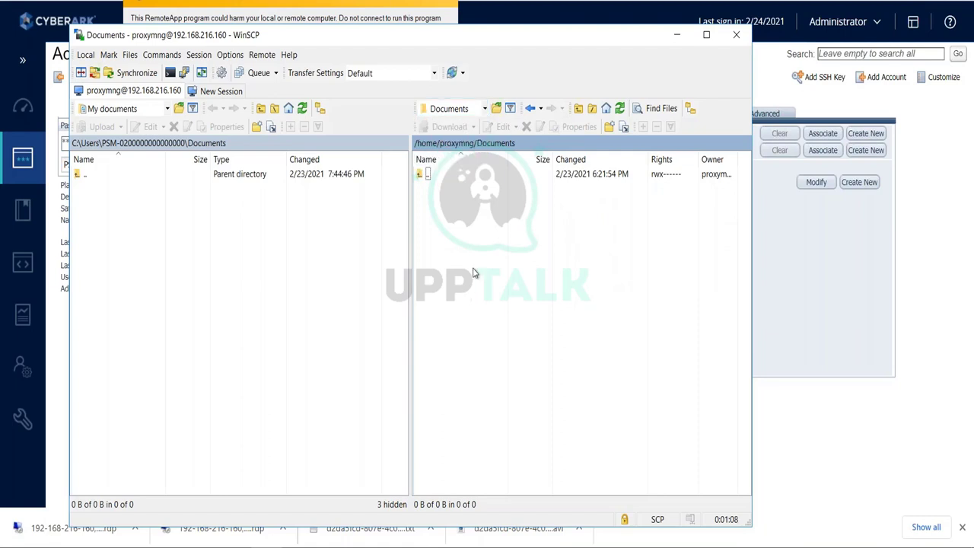
left_click(677, 35)
left_click(426, 173)
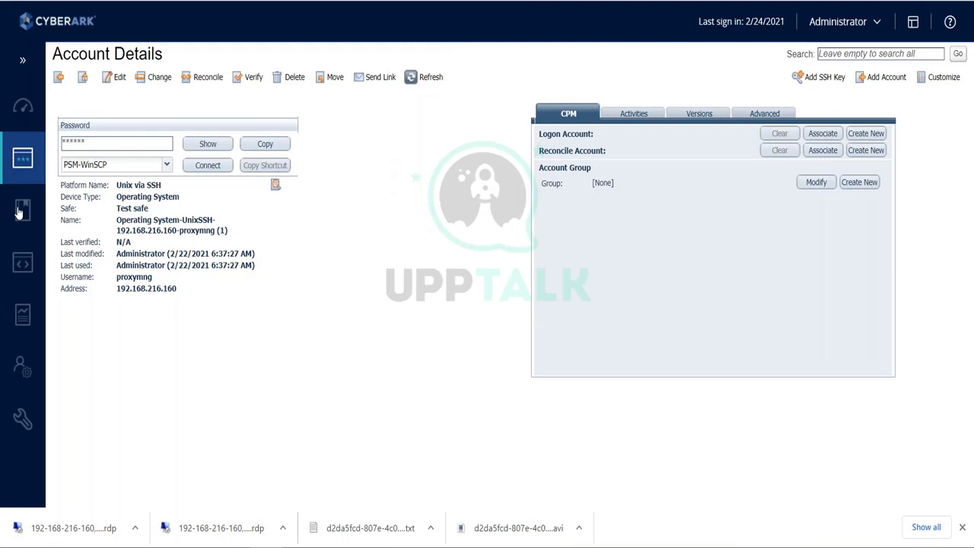
Go through Policies to the empty Applications List page.
left_click(22, 211)
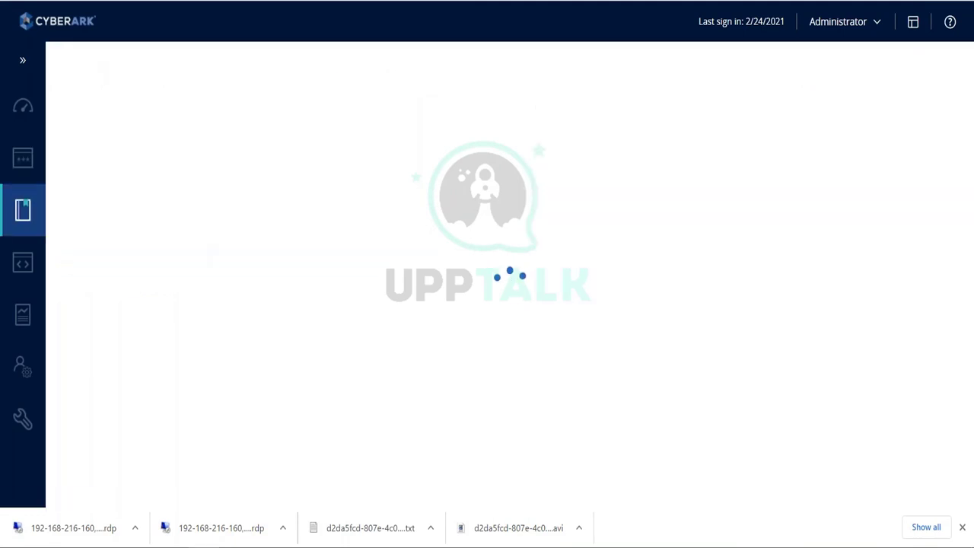
left_click(22, 263)
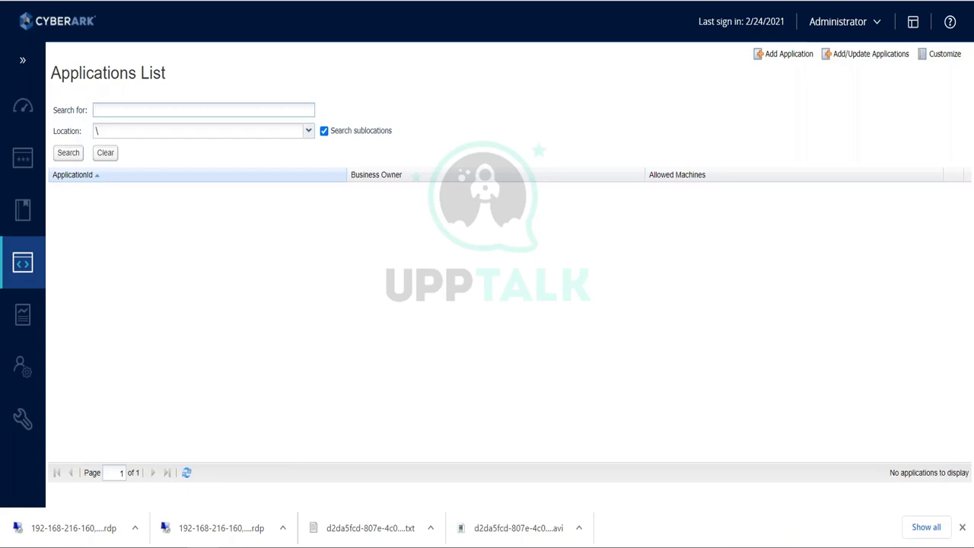
Open the Reports section to reach the report generator.
left_click(23, 313)
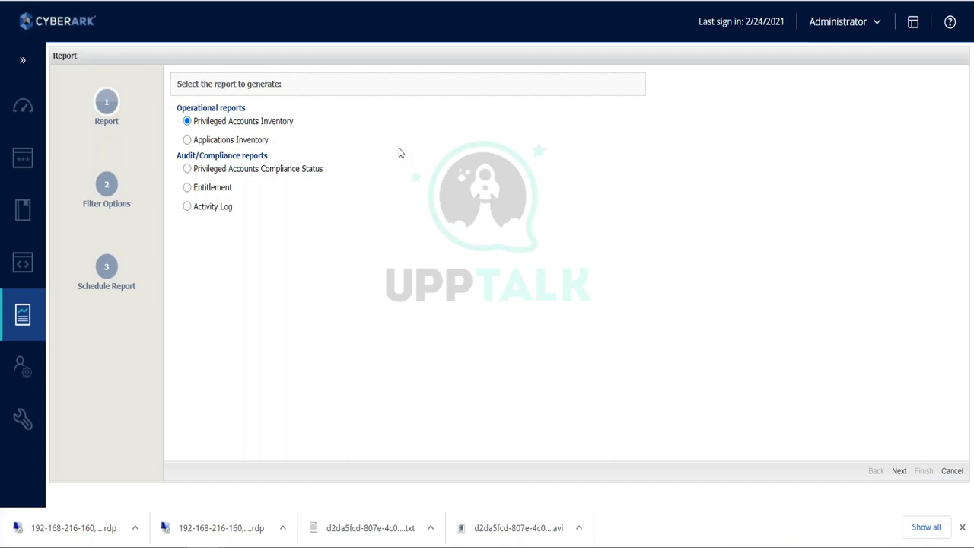
Open LDAP Integration from administration and expand Mylab.com to its 4 directory mappings.
left_click(15, 419)
left_click(27, 369)
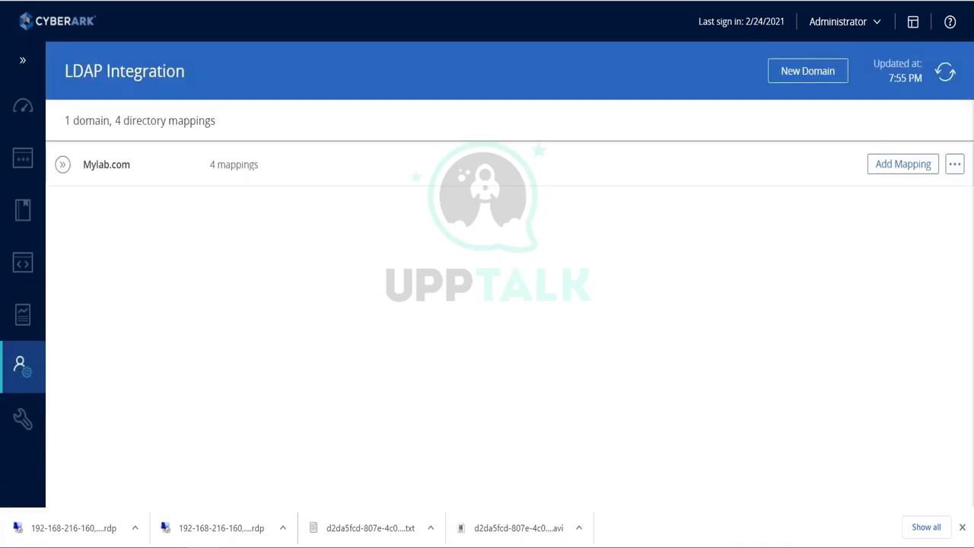
left_click(61, 165)
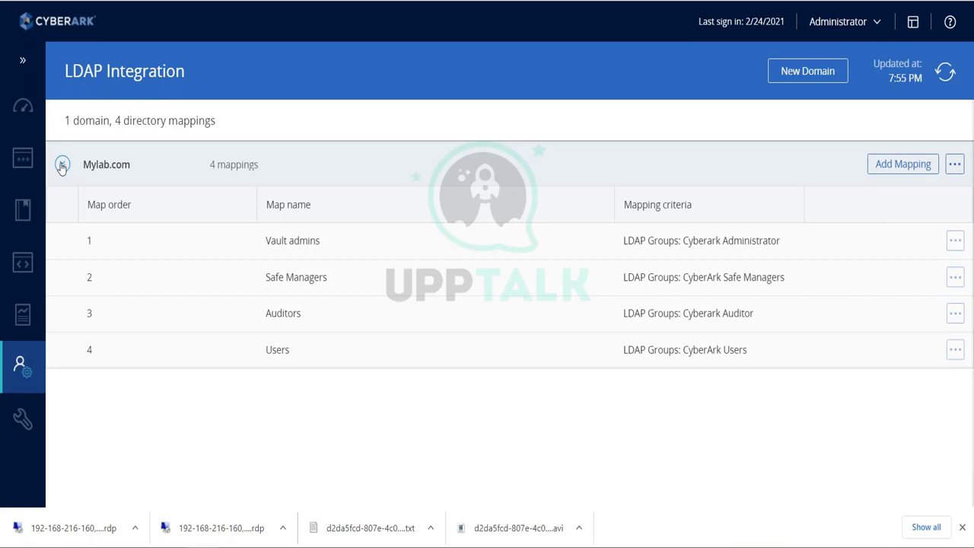
Return to Reports and start Generate Report from My Reports.
left_click(19, 335)
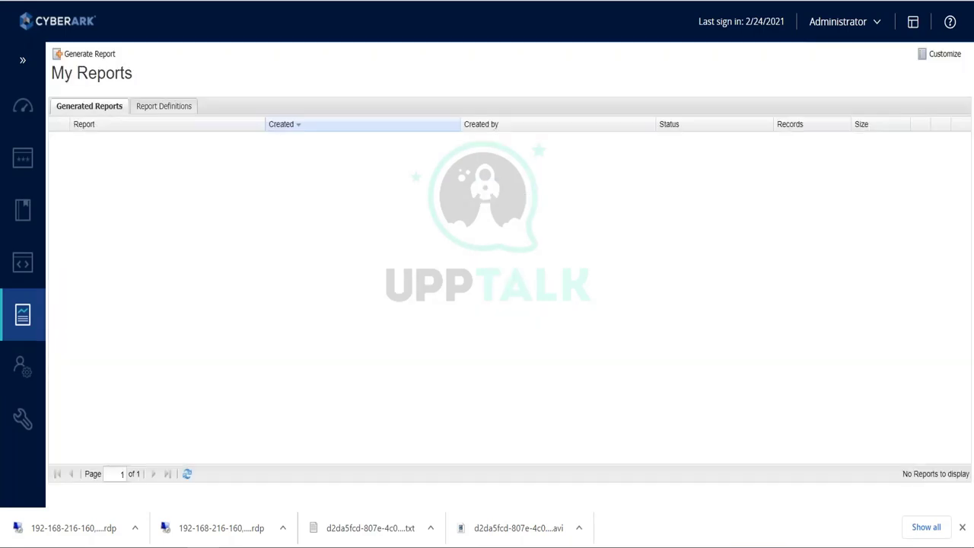
left_click(90, 55)
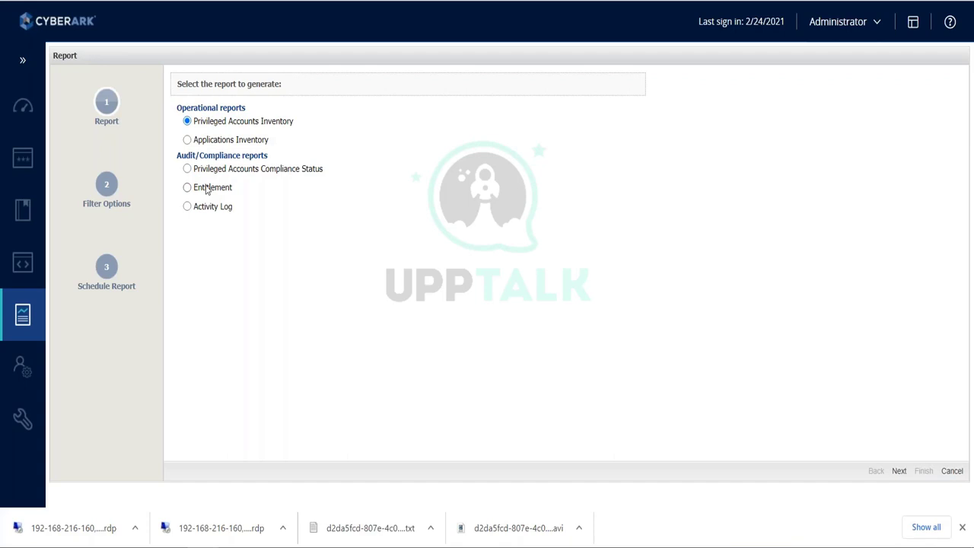
Open LDAP Integration from the User Provisioning sidebar to view the Mylab.com domain.
mouse_move(23, 365)
left_click(76, 365)
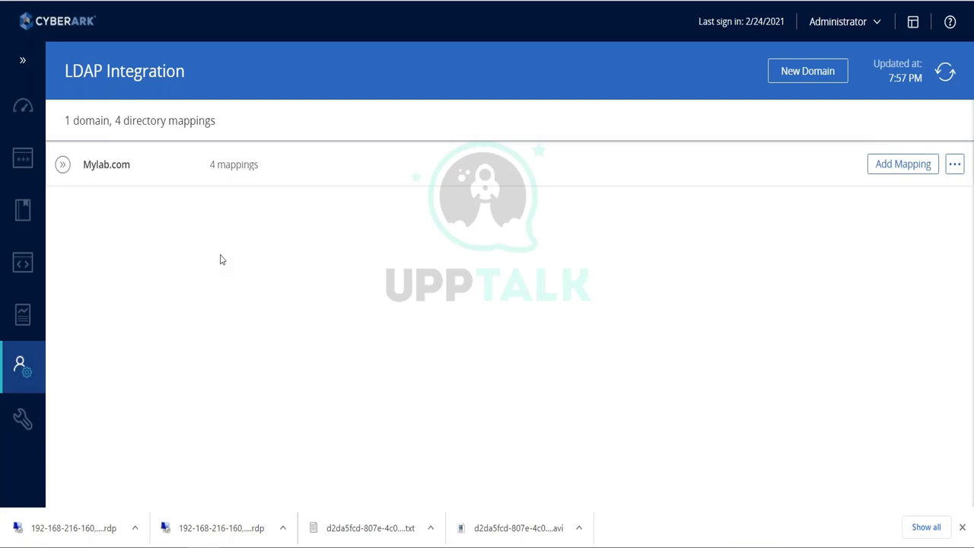
Open the Administration (wrench) section, leaving PVWA for the slide 9 Solution Components presentation.
left_click(22, 419)
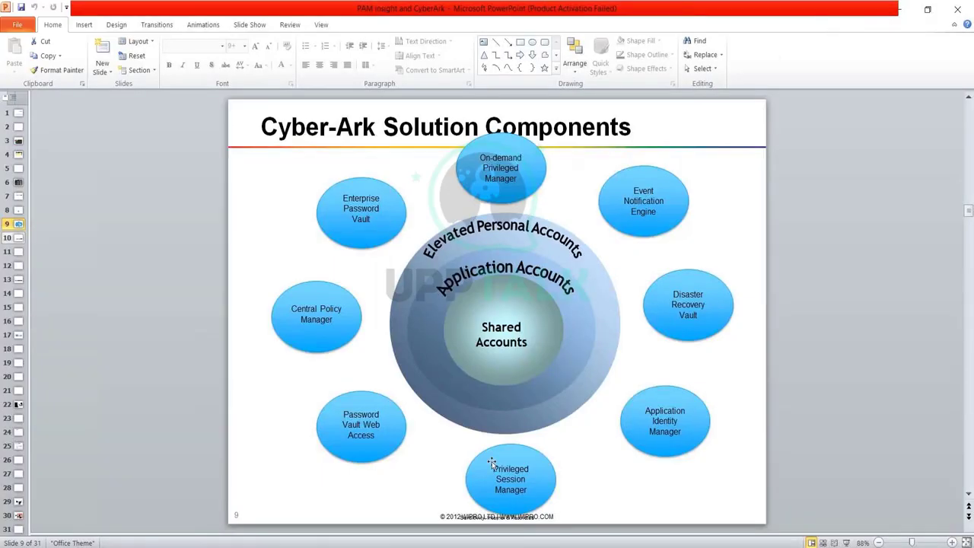
Page from slide 10 through the Vault, CPM, PVWA and PSM slides to slide 29.
left_click(19, 239)
key("Down")
key("Down")
key("Down")
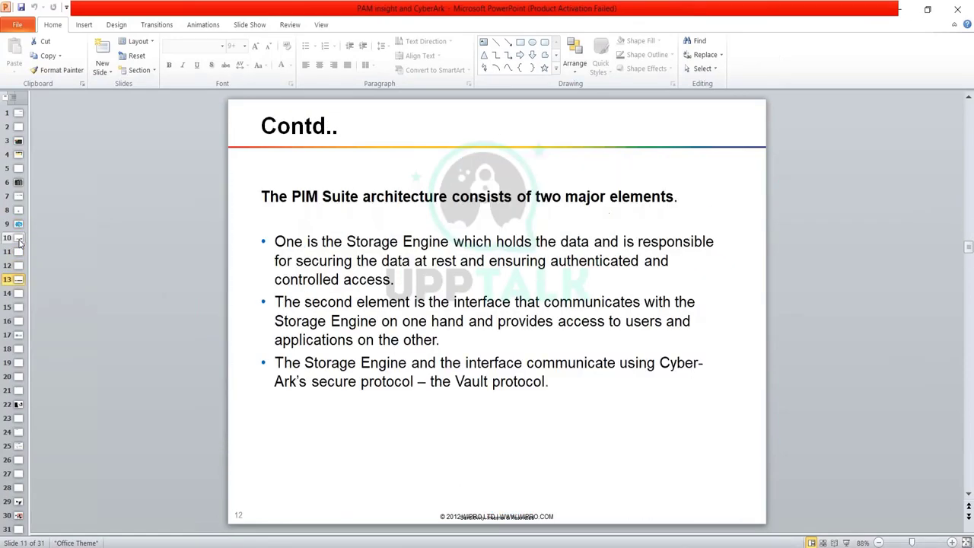
key("Down")
key("Down")
key("Down")
key("Down")
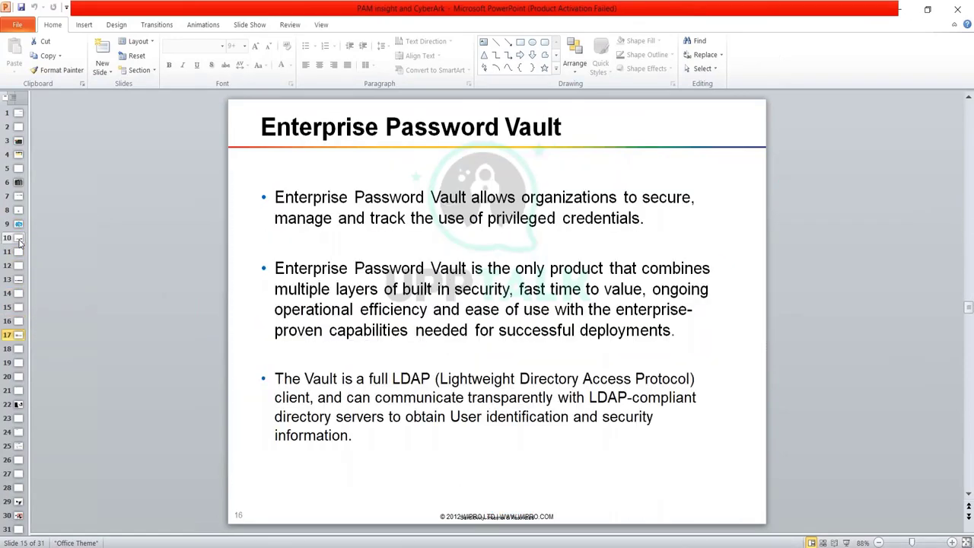
key("Down")
key("Down")
key("Down")
key("Down")
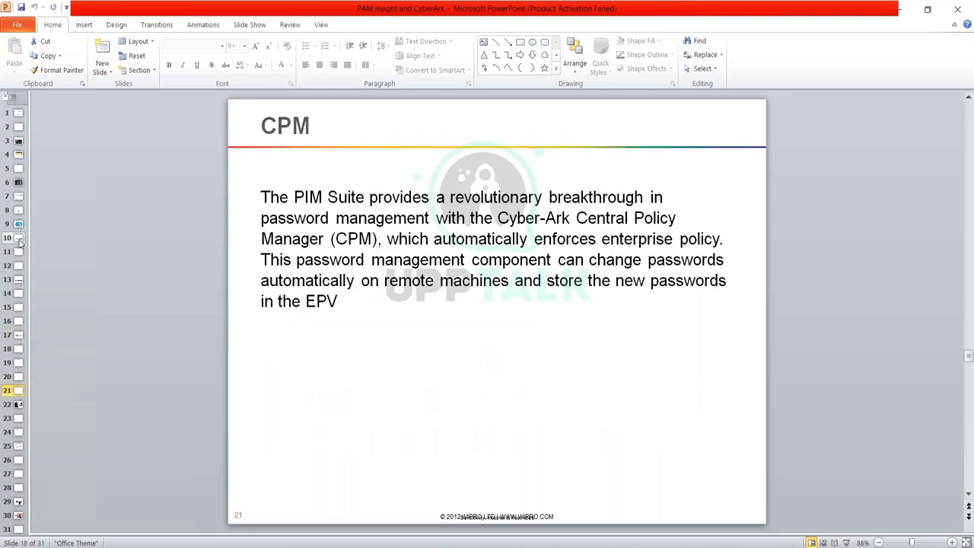
key("Down")
key("Down")
key("Down")
key("Down")
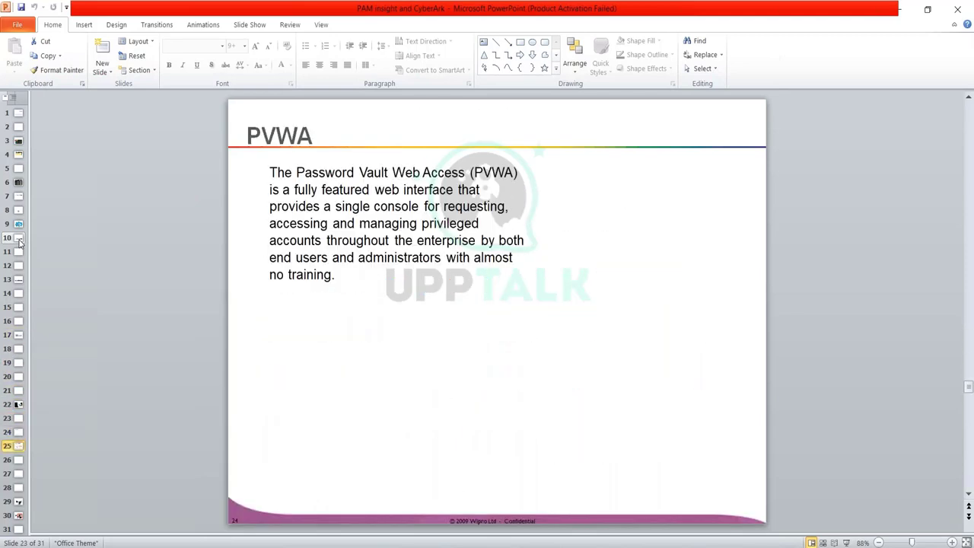
key("Down")
key("Down")
key("Down")
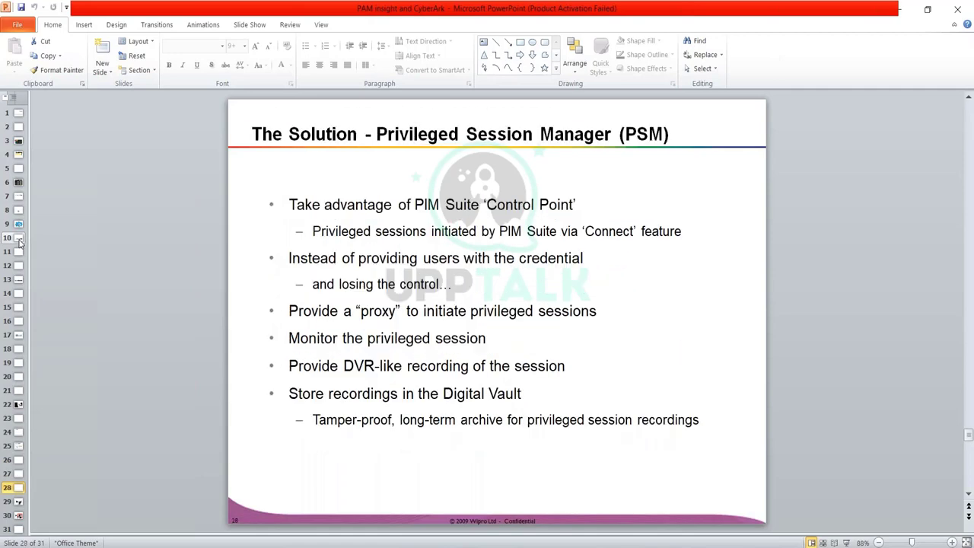
key("Down")
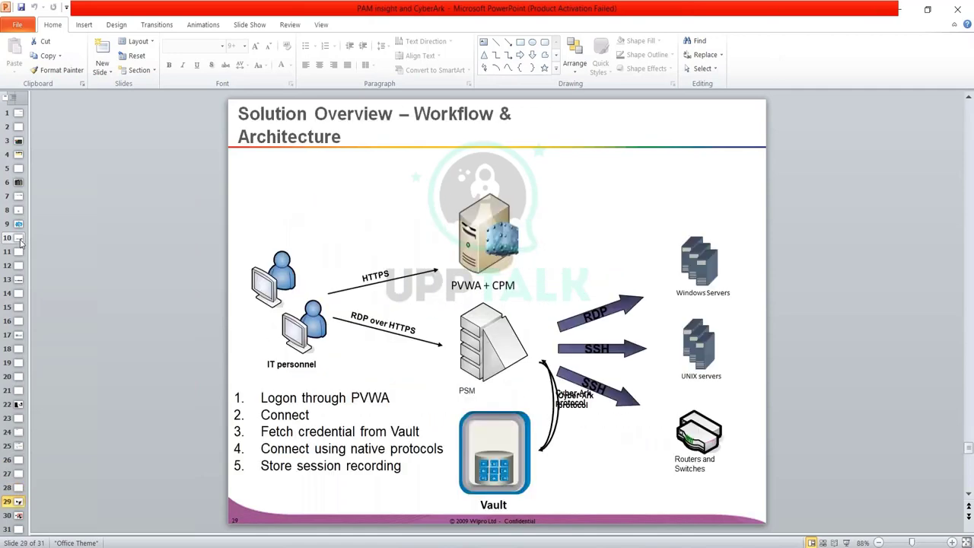